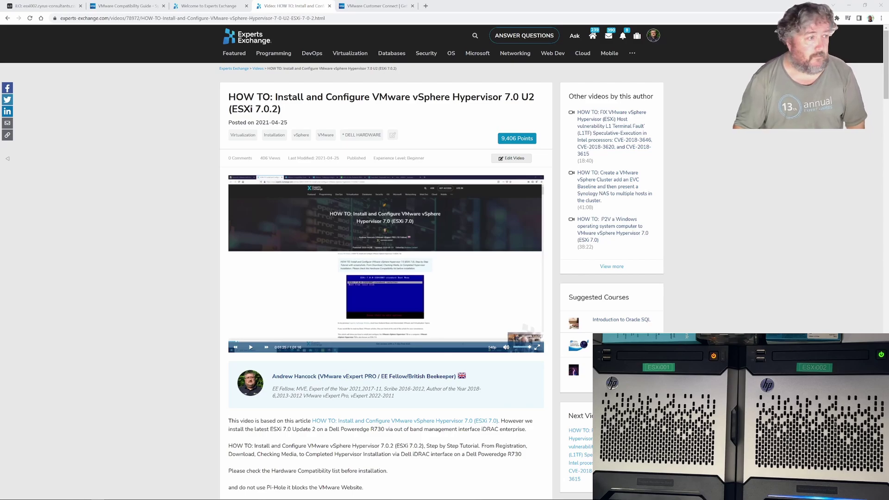
# Step: Power on the ProLiant MicroServer Gen8 with a momentary press from its iLO remote console
pyautogui.click(43, 6)
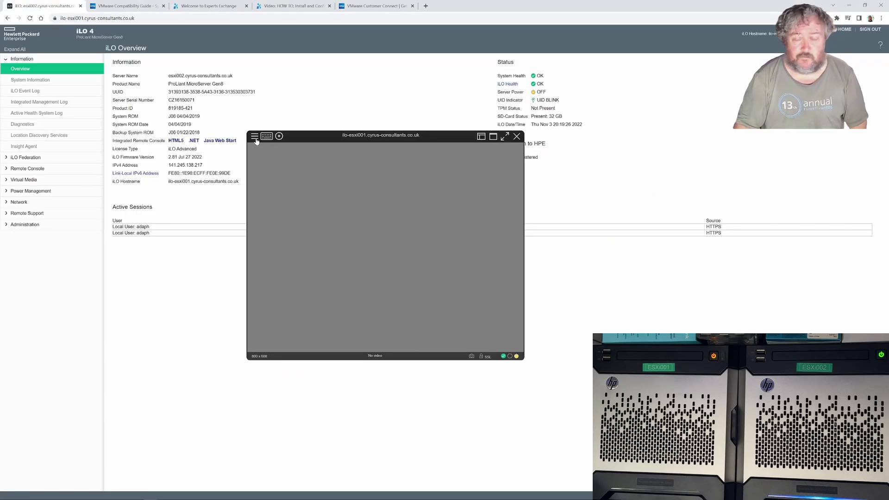
pyautogui.click(255, 136)
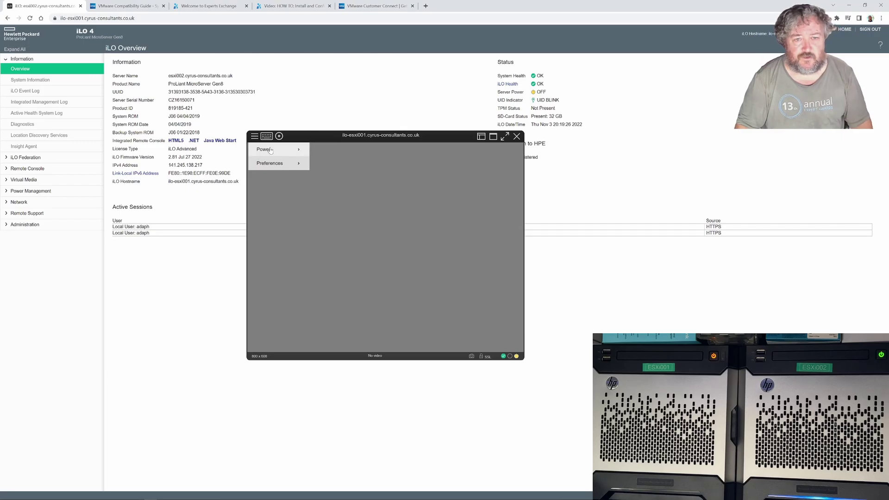
pyautogui.moveTo(277, 149)
pyautogui.click(347, 152)
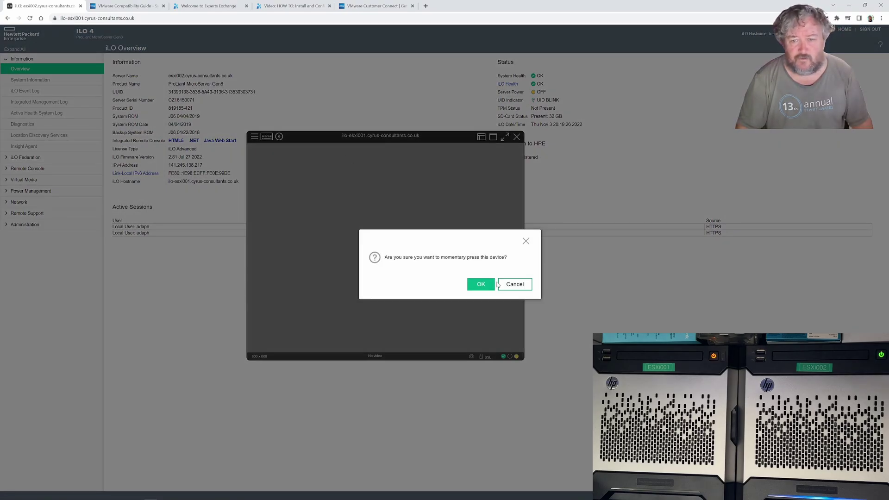
pyautogui.click(474, 284)
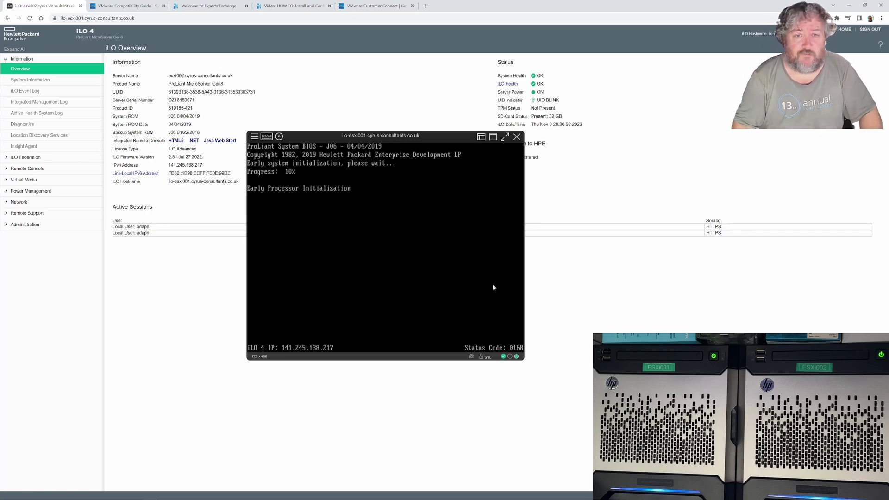
pyautogui.click(290, 5)
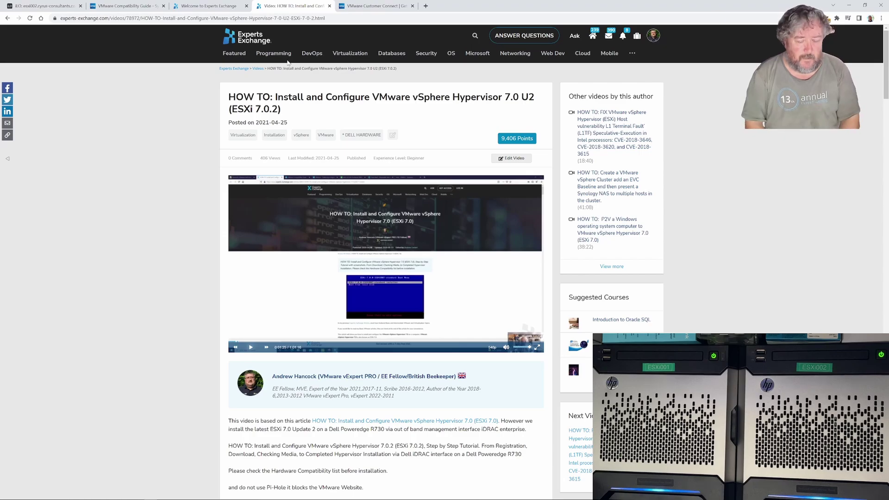
pyautogui.click(51, 6)
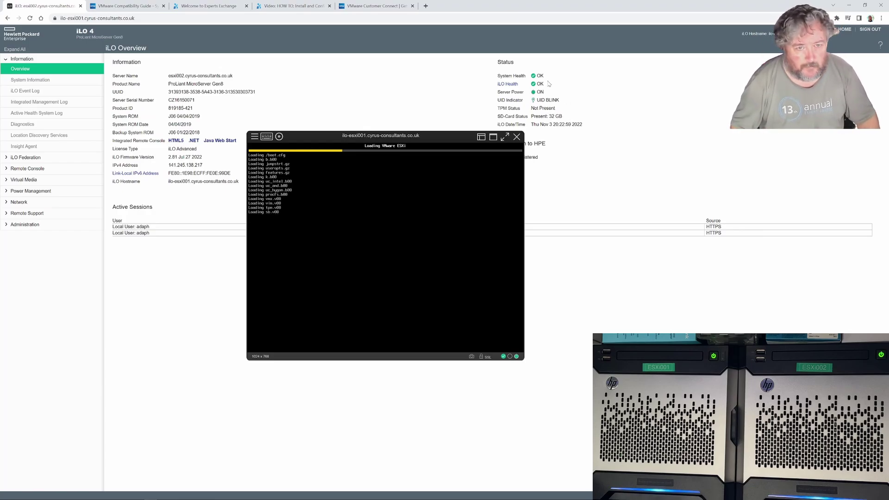
# Step: Mount the local ISO VMware-ESXi-8.0.0-20513097-HPE-800.0.0.10.10.0.41-Oct2022.iso from the Experts Exchange Downloads folder as the remote console's virtual CD/DVD
pyautogui.click(279, 140)
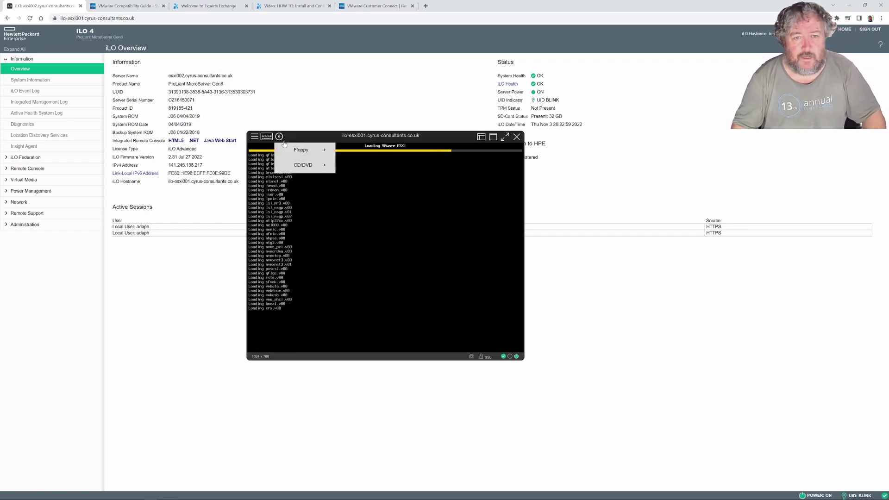
pyautogui.moveTo(315, 165)
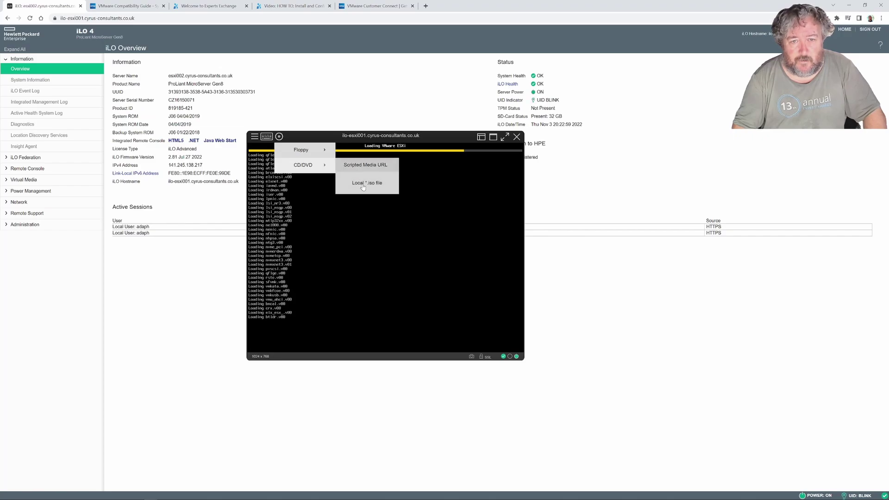
pyautogui.click(364, 183)
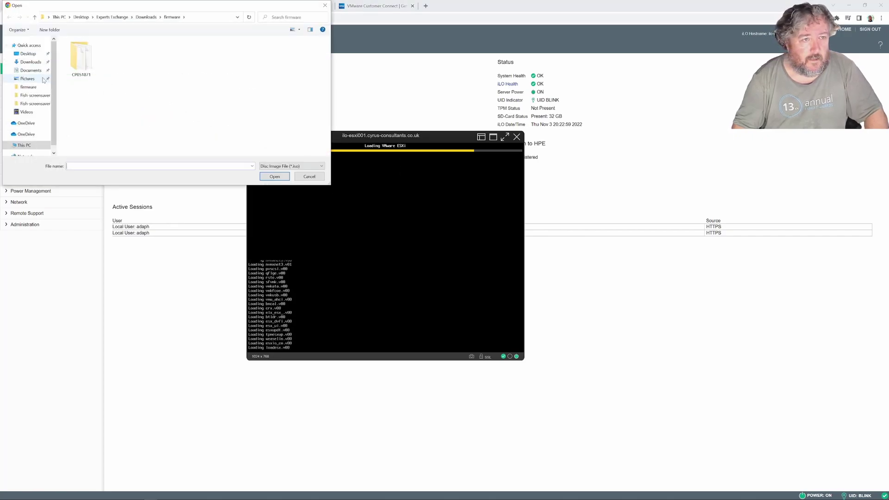
pyautogui.click(28, 54)
pyautogui.doubleClick(100, 56)
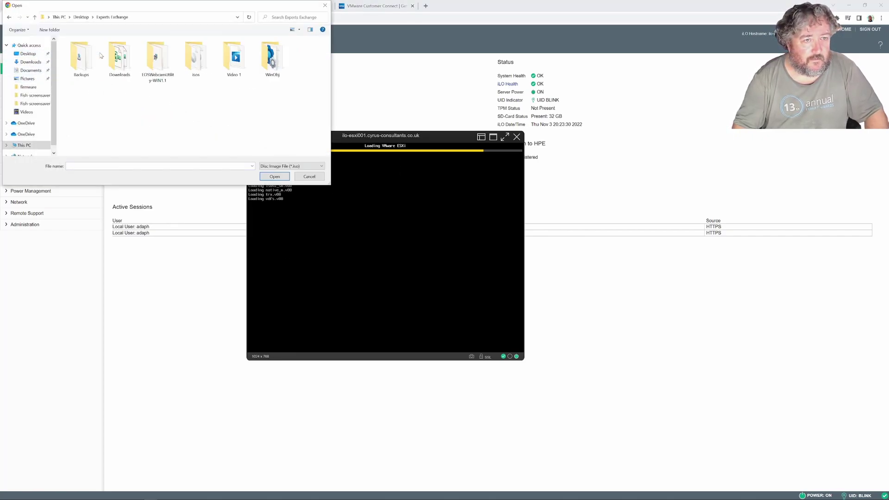
pyautogui.doubleClick(106, 57)
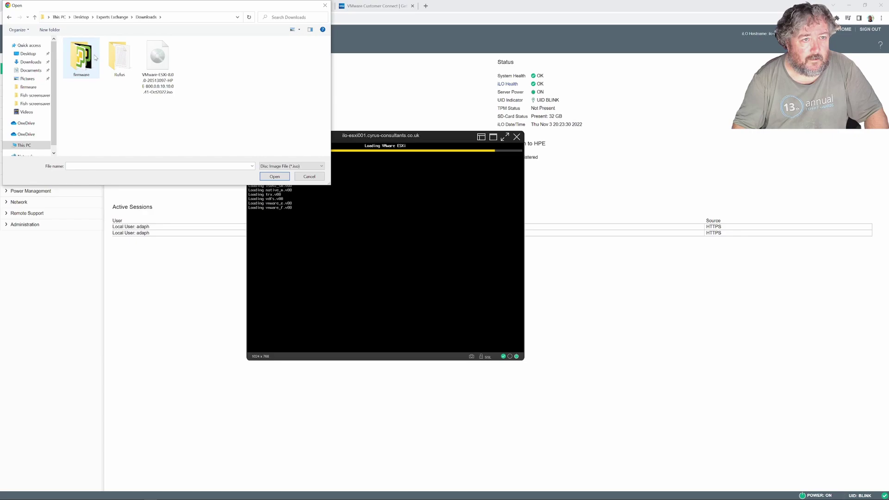
pyautogui.click(157, 63)
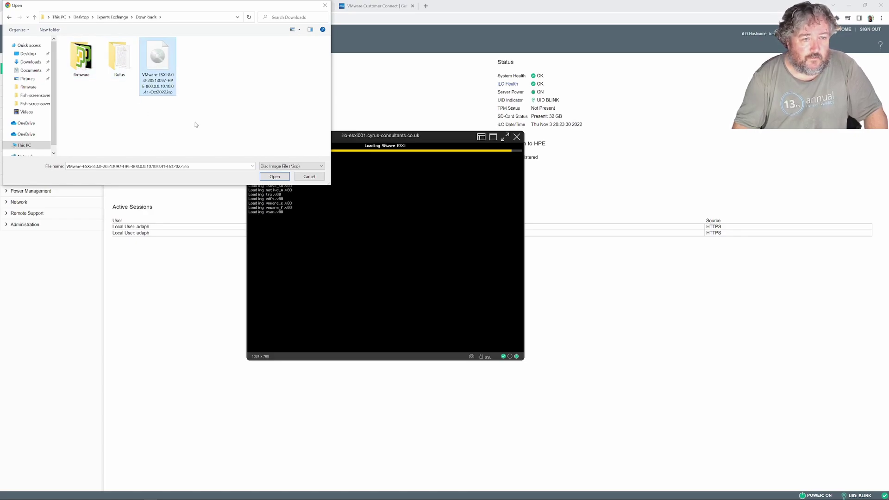
pyautogui.click(274, 176)
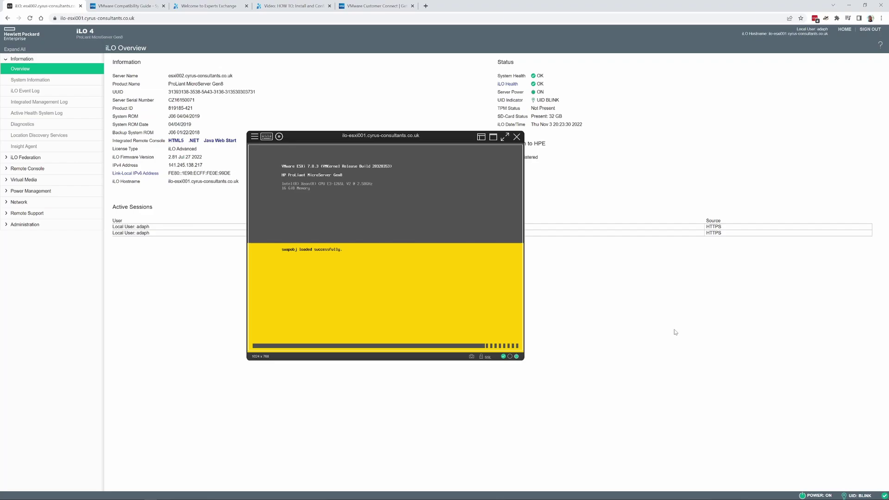
# Step: Authenticate as root with the account password on the ESXi 7.0.3 host console and restart the host
pyautogui.click(504, 137)
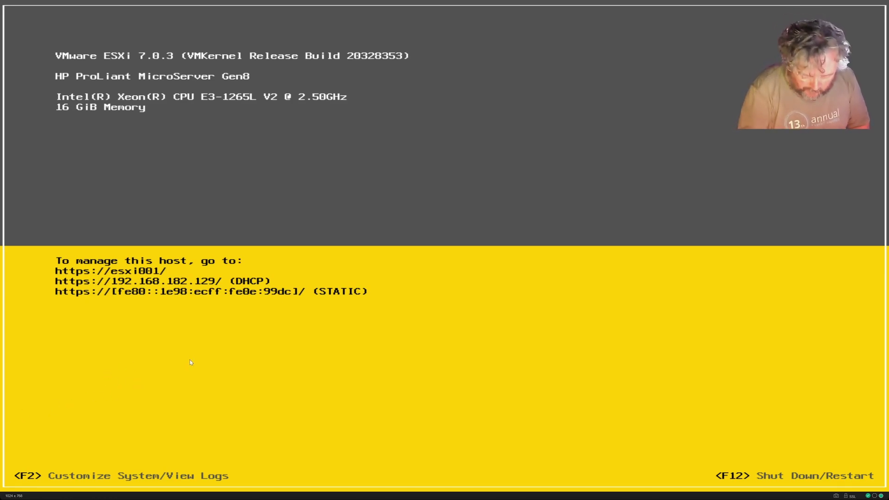
pyautogui.press('F2')
pyautogui.press('Tab')
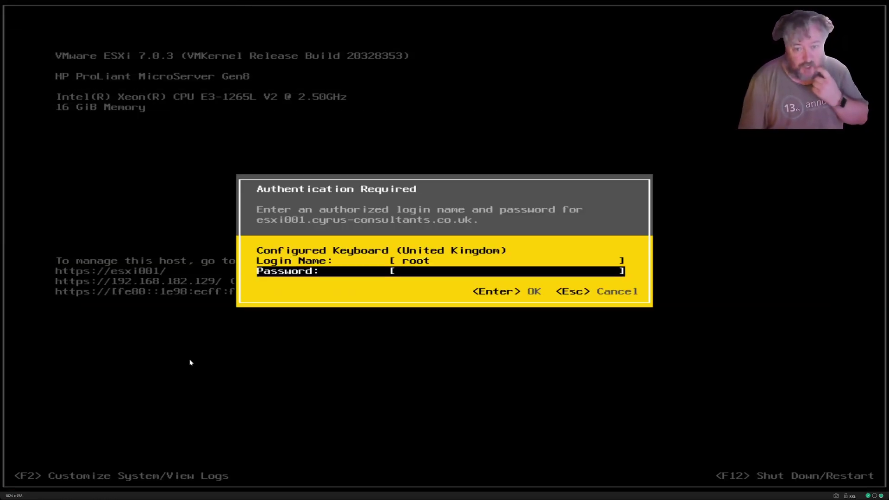
pyautogui.write('******')
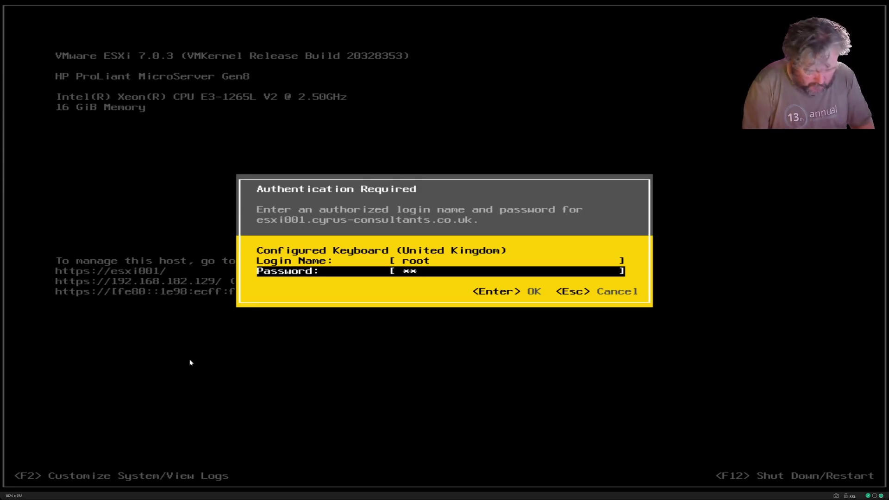
pyautogui.write('*********')
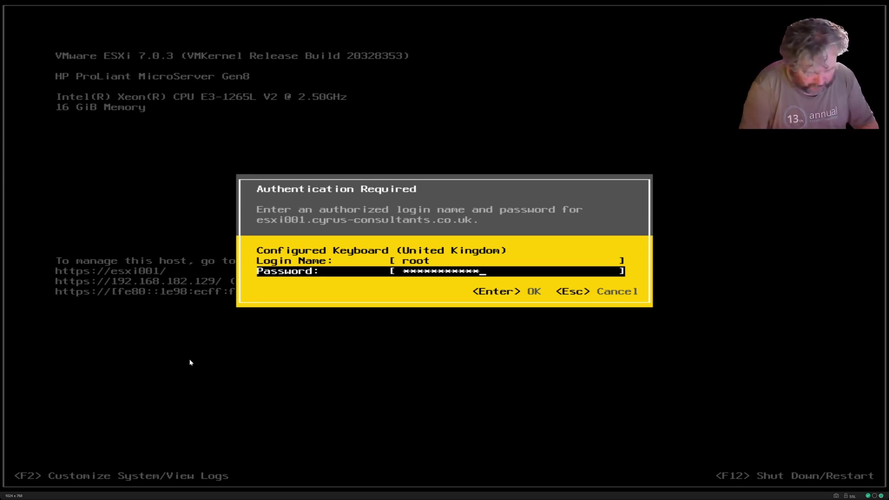
pyautogui.press('Return')
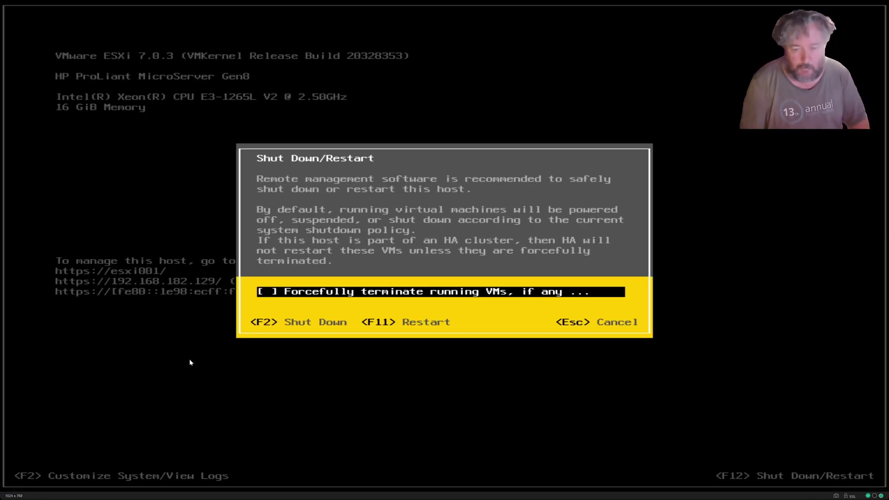
pyautogui.press('Escape')
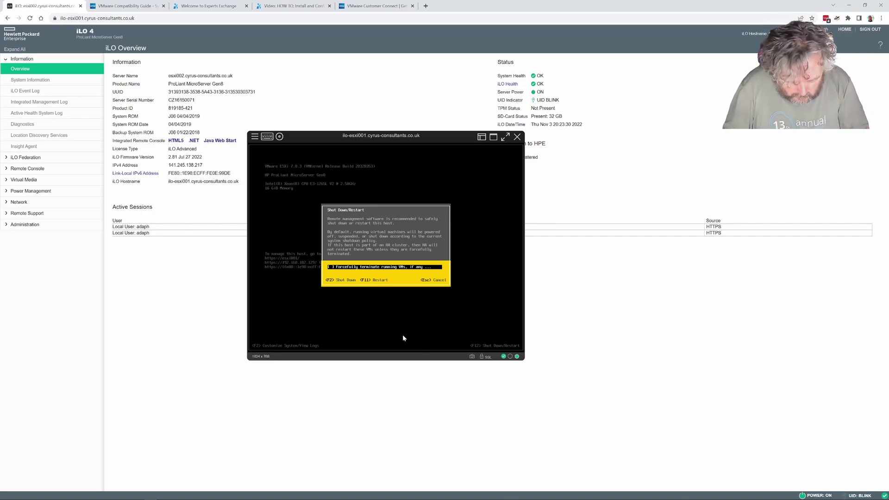
pyautogui.press('F11')
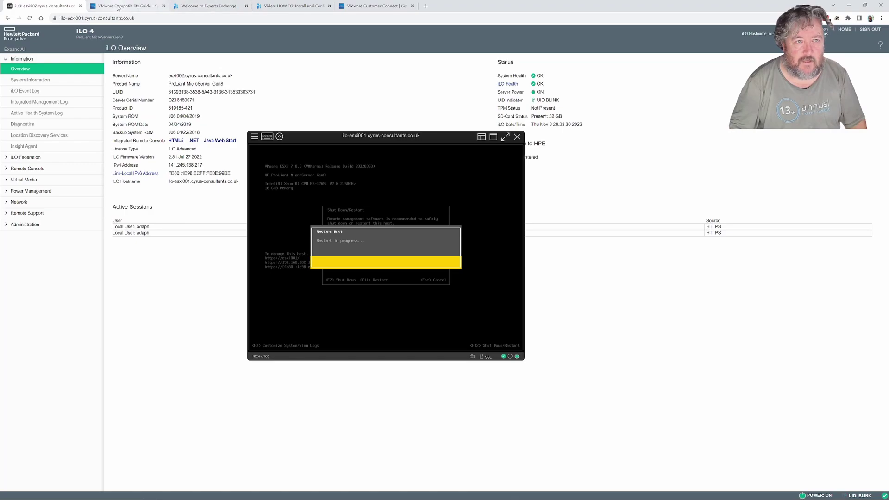
pyautogui.click(121, 6)
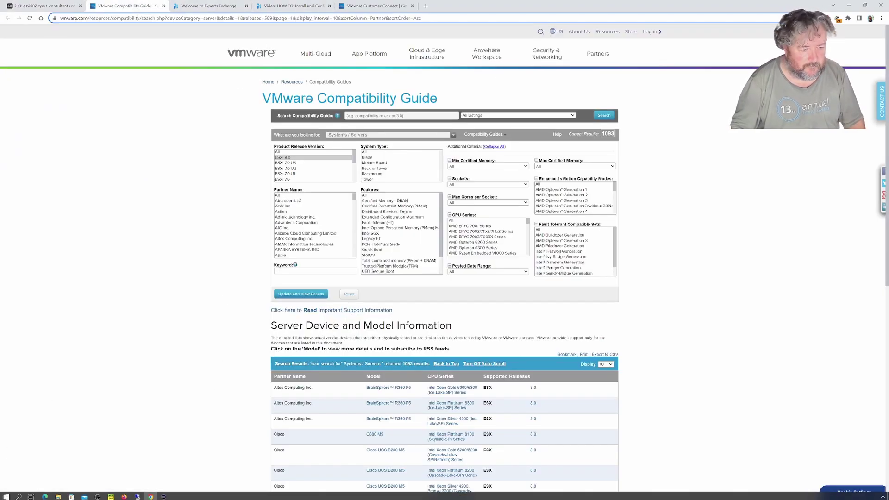
pyautogui.click(151, 496)
pyautogui.click(151, 495)
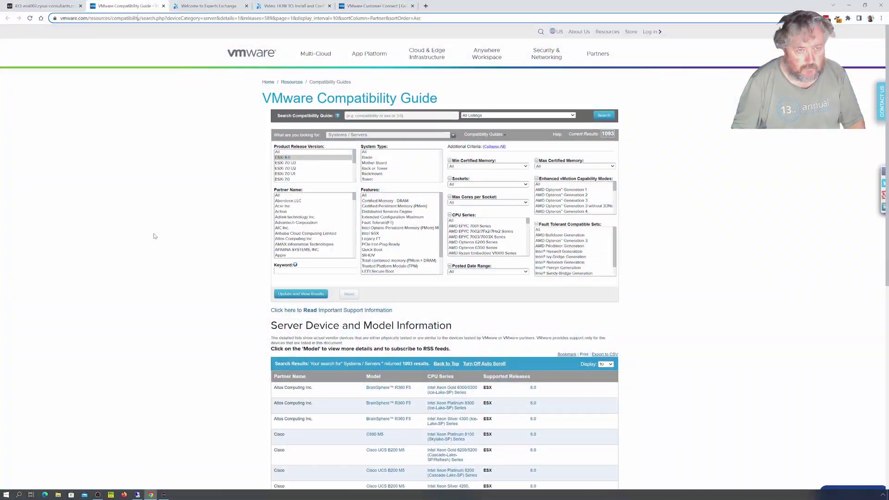
# Step: Return to the iLO remote console and send Ctrl+Alt+Del to the restarting server through its virtual keyboard
pyautogui.click(33, 8)
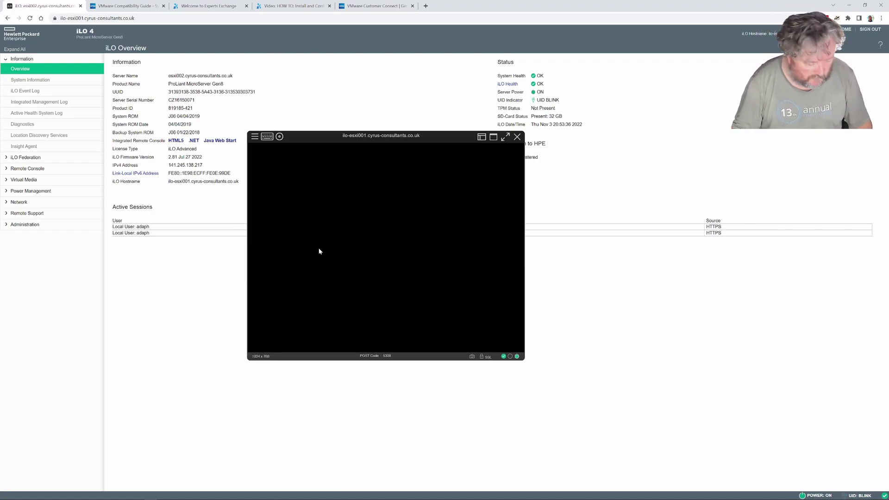
pyautogui.click(279, 137)
pyautogui.click(267, 137)
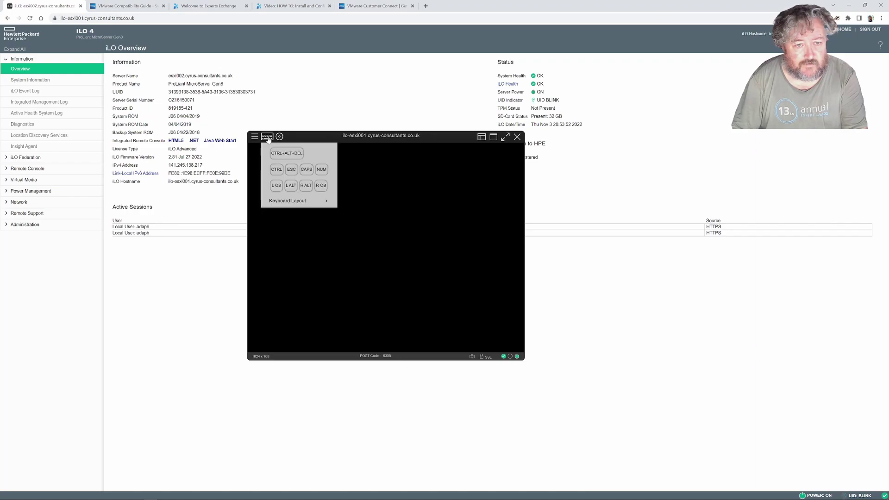
pyautogui.click(274, 144)
pyautogui.click(267, 136)
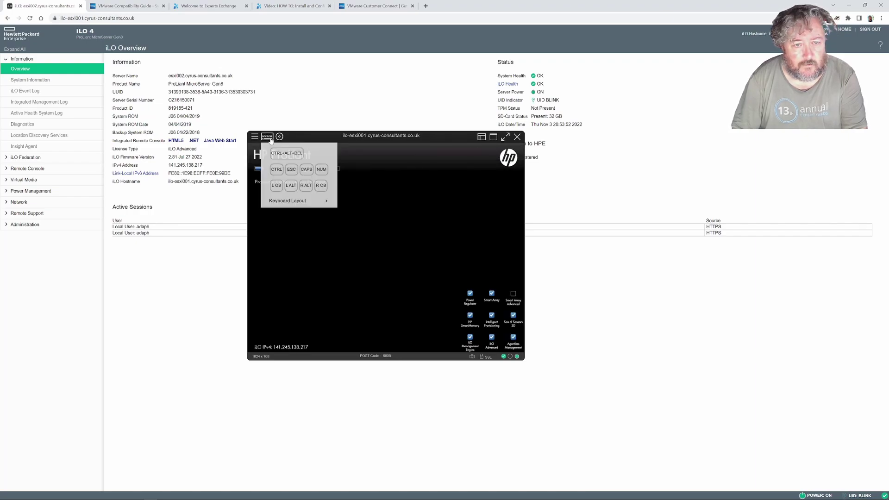
pyautogui.click(287, 153)
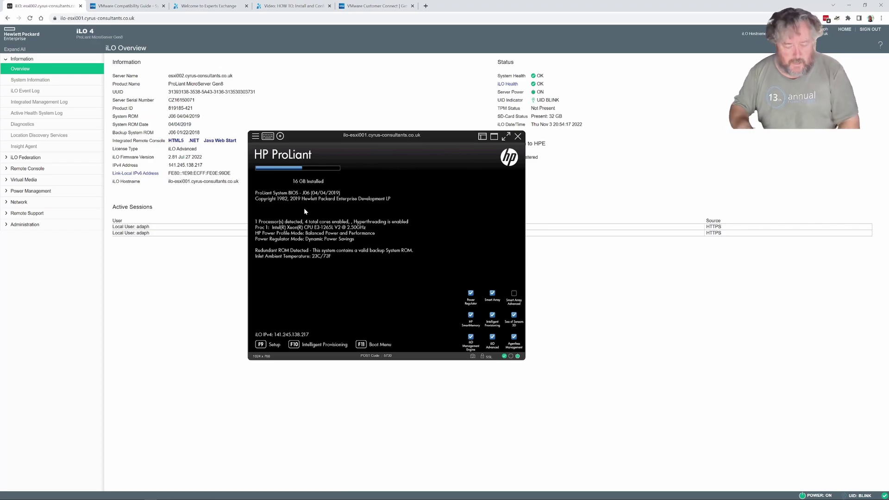
# Step: Request the server's boot menu during POST and start the HPE-Custom-AddOn_800.0.0.10.10.0-41 Installer from the mounted ISO
pyautogui.press('F11')
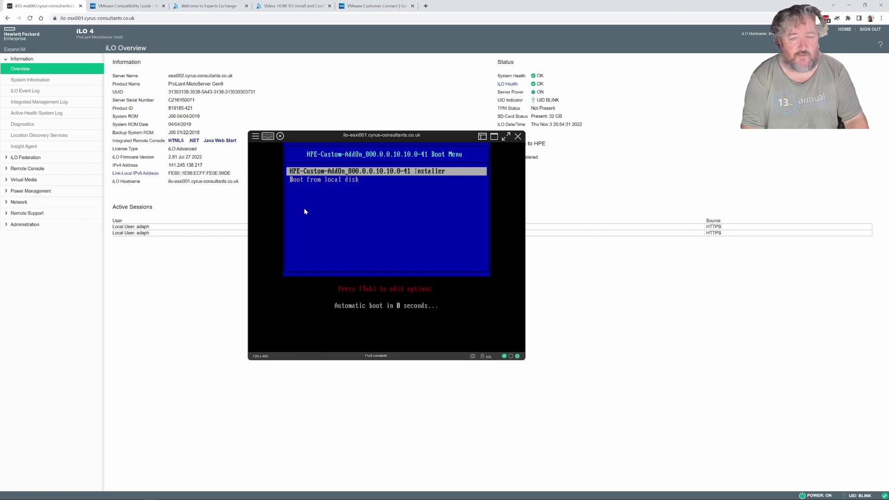
pyautogui.press('Down')
pyautogui.press('Up')
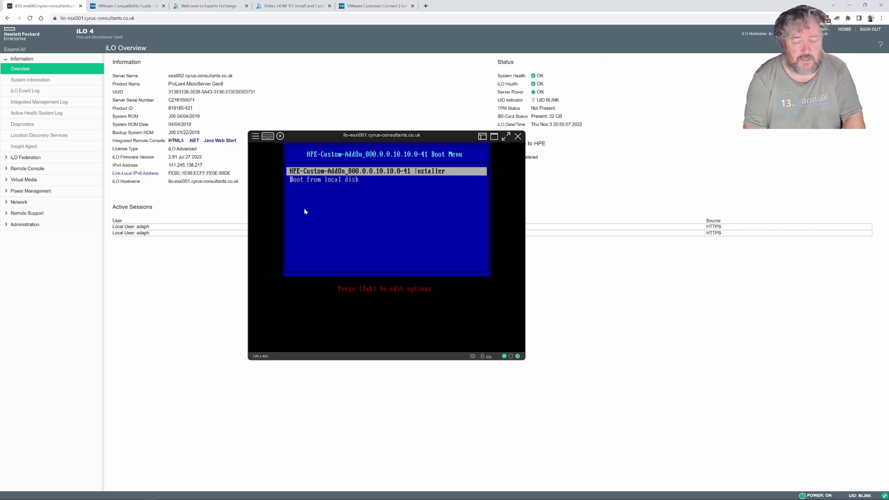
pyautogui.press('Return')
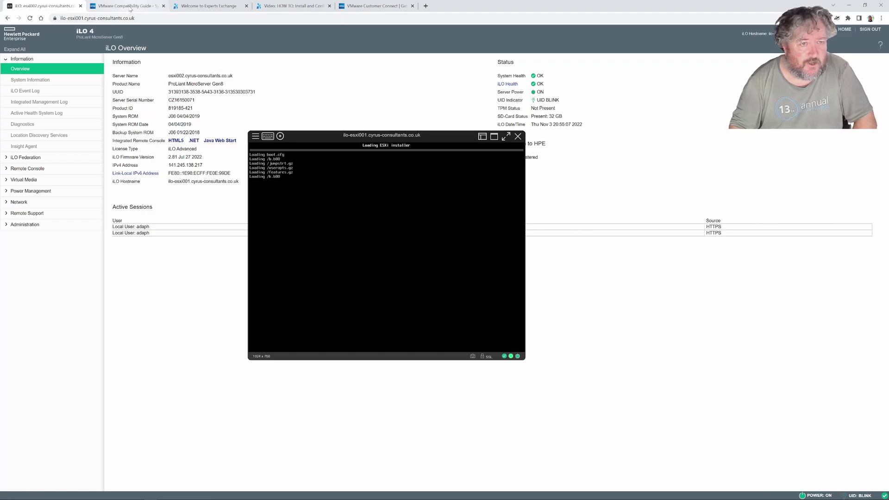
# Step: Review the video steps on the Experts Exchange ESXi 7.0.2 installation page and show the VMware Customer Connect home page
pyautogui.click(131, 7)
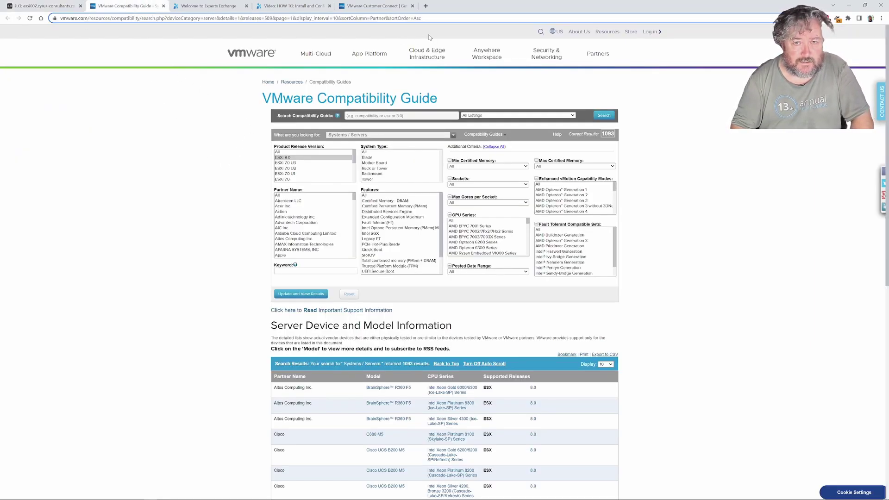
pyautogui.click(281, 6)
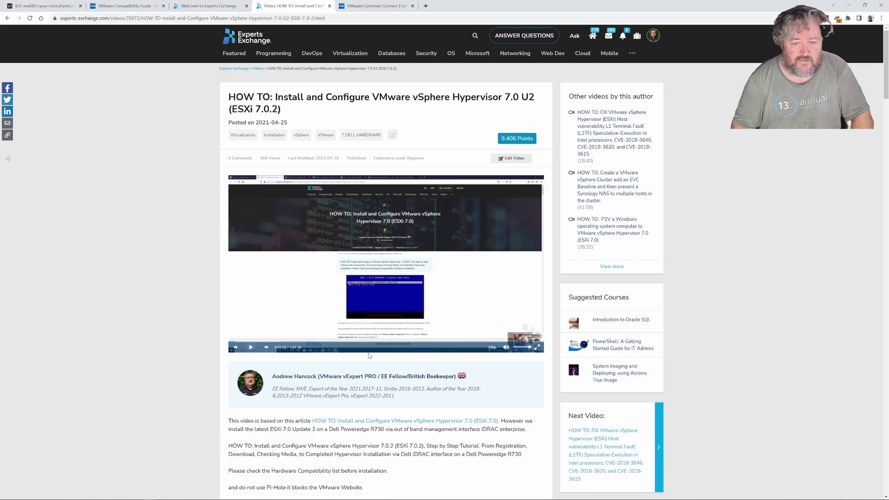
pyautogui.scroll(-4, 369, 356)
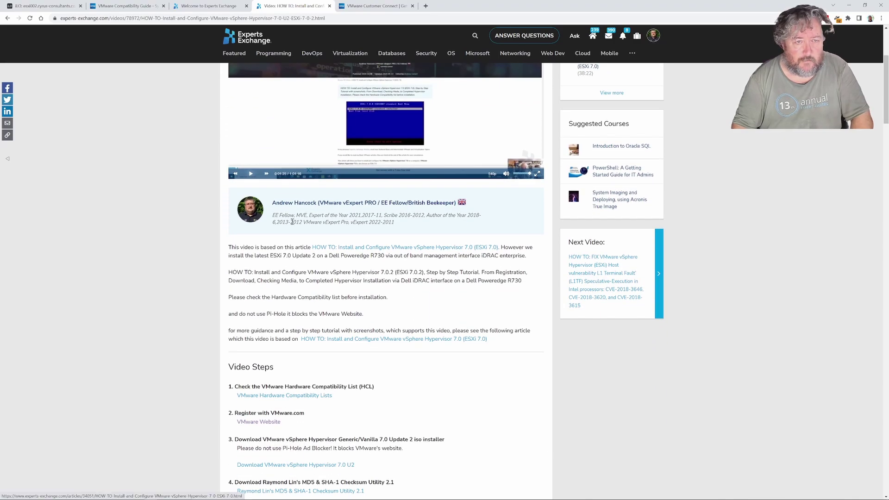
pyautogui.click(372, 6)
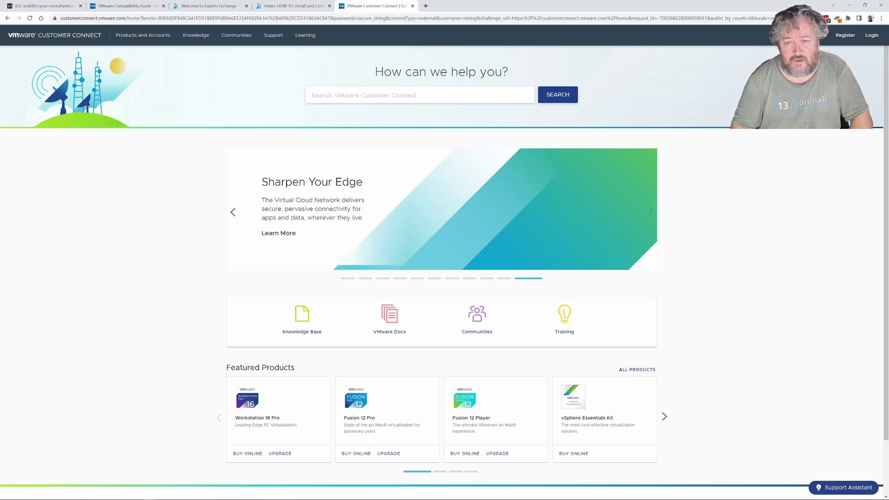
# Step: Search the VMware Compatibility Guide for servers with the keyword microserver across all product release versions
pyautogui.click(124, 7)
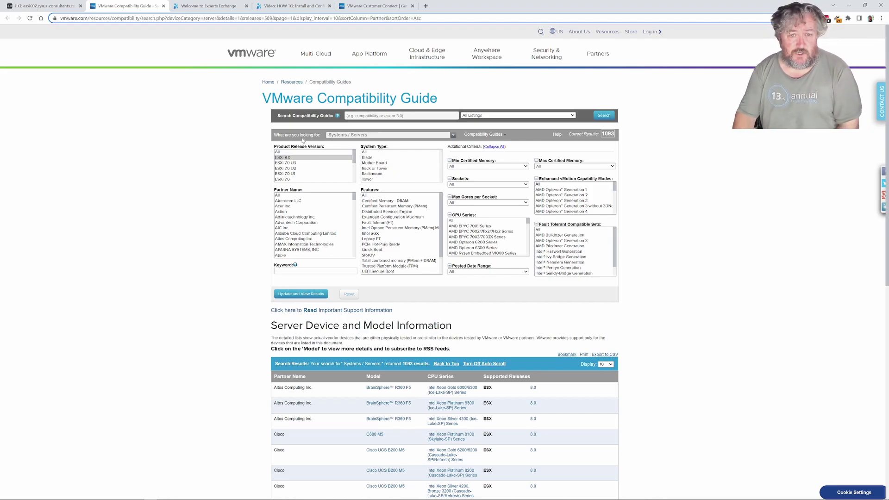
pyautogui.click(281, 153)
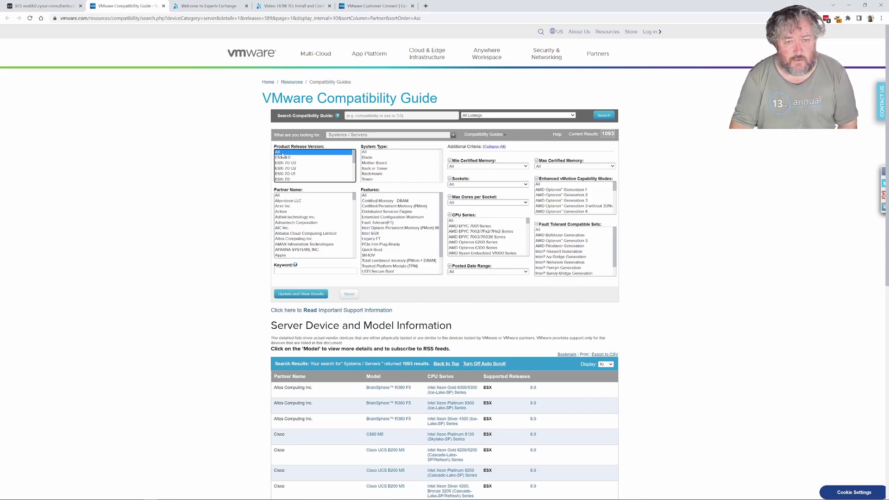
pyautogui.click(306, 271)
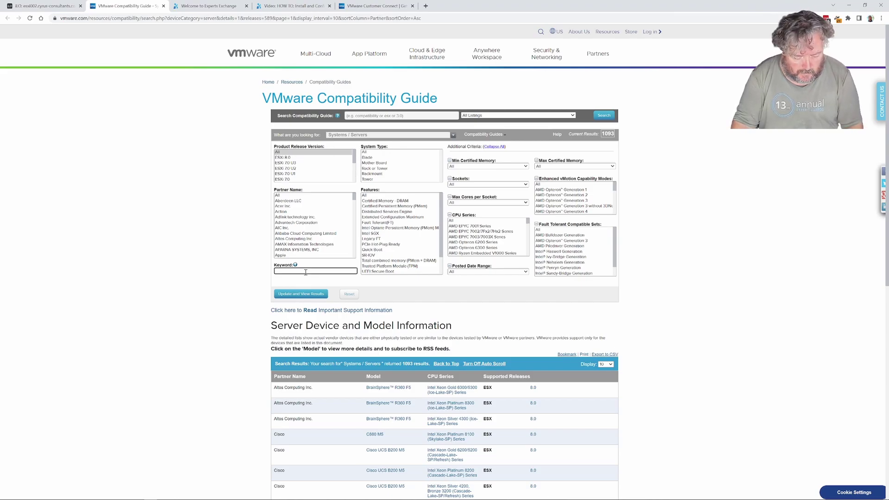
pyautogui.write('microserver')
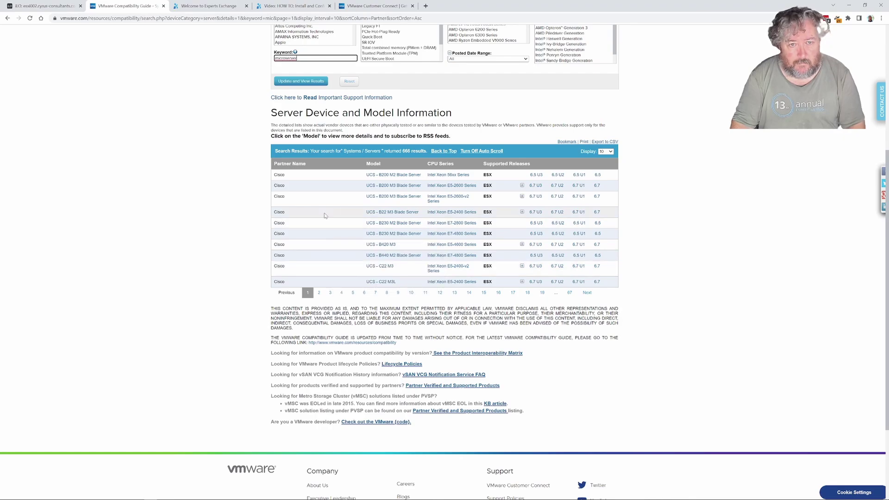
pyautogui.click(306, 82)
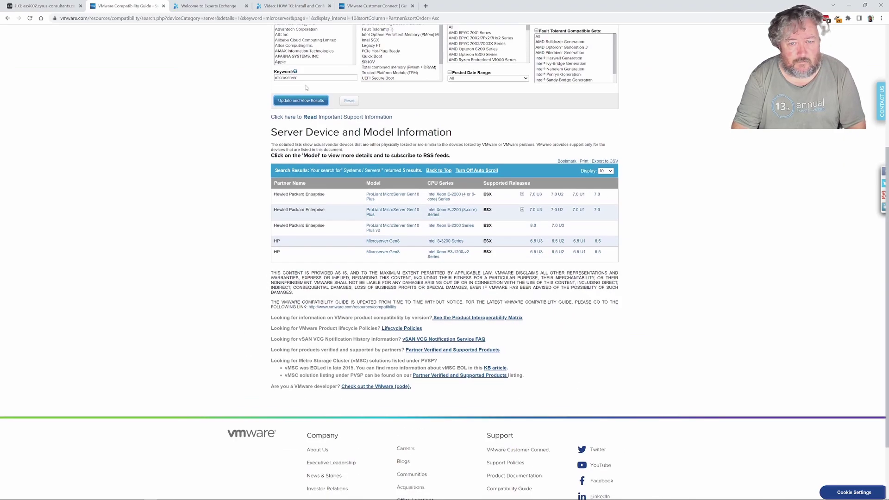
# Step: Check the MicroServer models' supported releases and search the compatibility guide for the keyword R730
pyautogui.scroll(1, 514, 260)
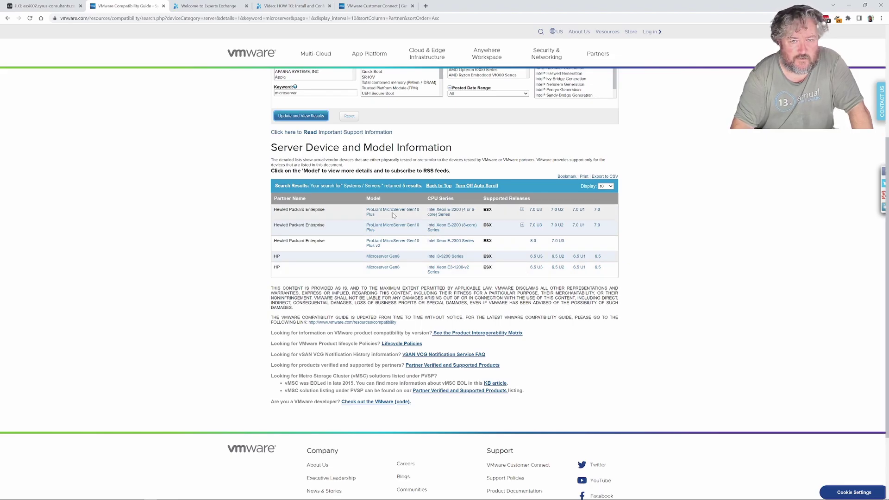
pyautogui.scroll(2, 370, 190)
pyautogui.scroll(2, 370, 189)
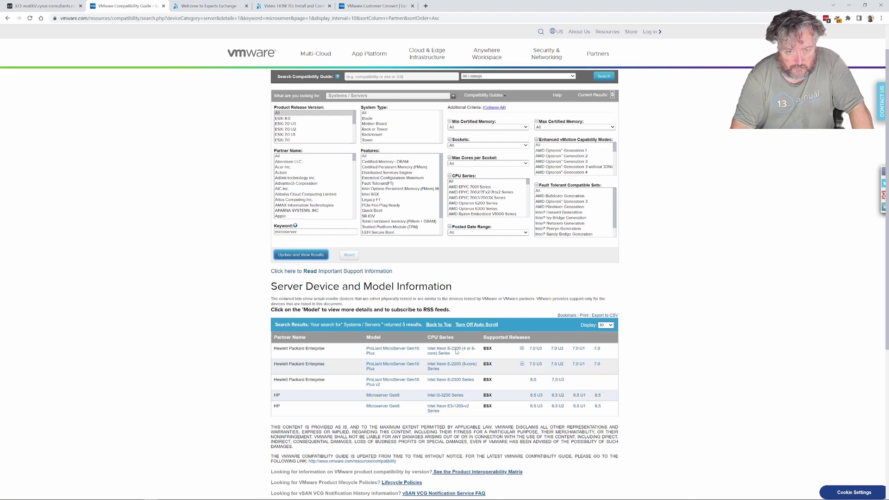
pyautogui.moveTo(318, 232); pyautogui.dragTo(252, 236)
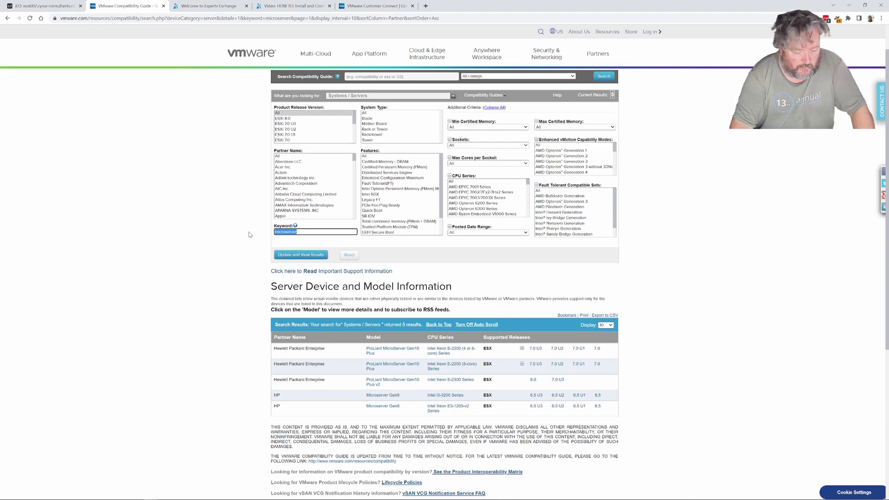
pyautogui.write('R7')
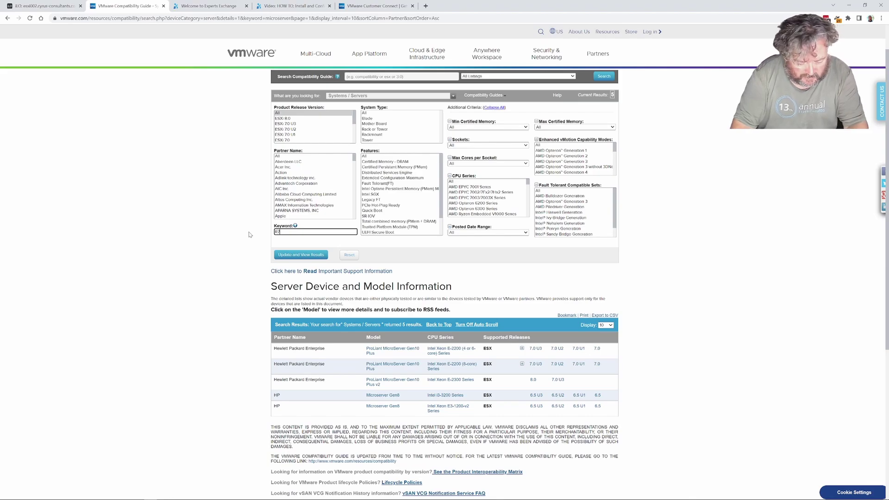
pyautogui.write('30')
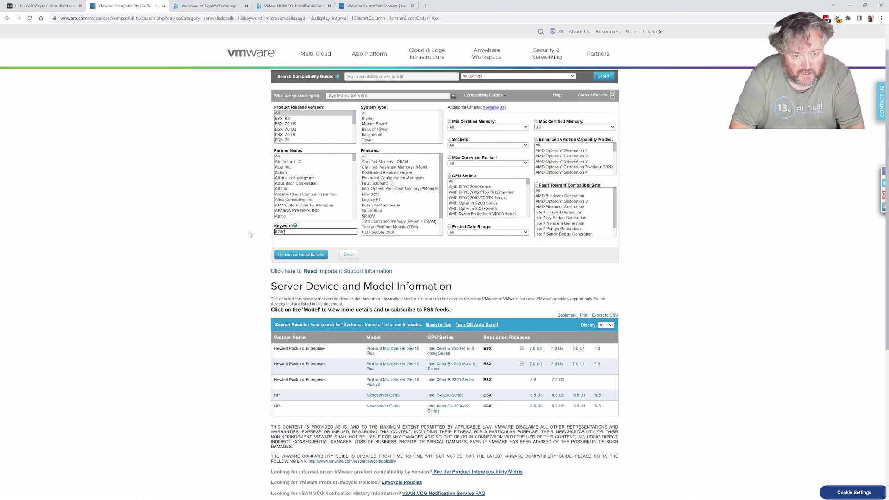
pyautogui.click(295, 256)
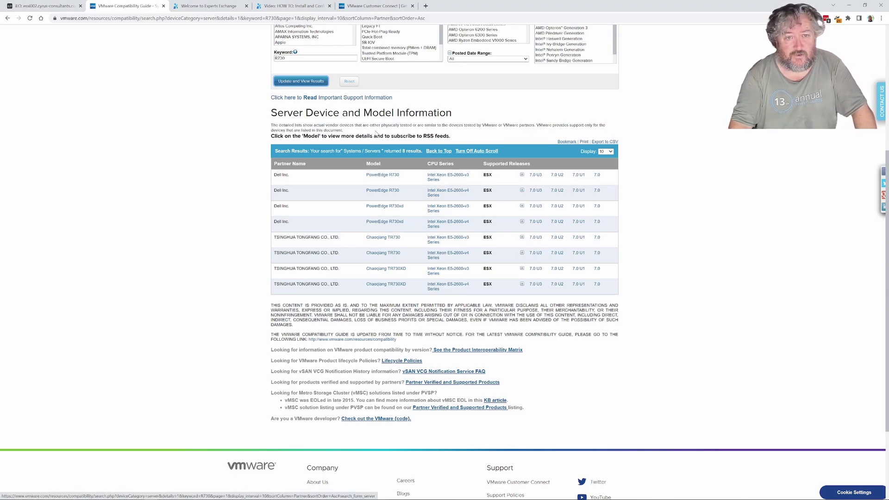
# Step: Look up R720 and again R730 in the compatibility guide to compare their supported ESXi releases
pyautogui.click(292, 58)
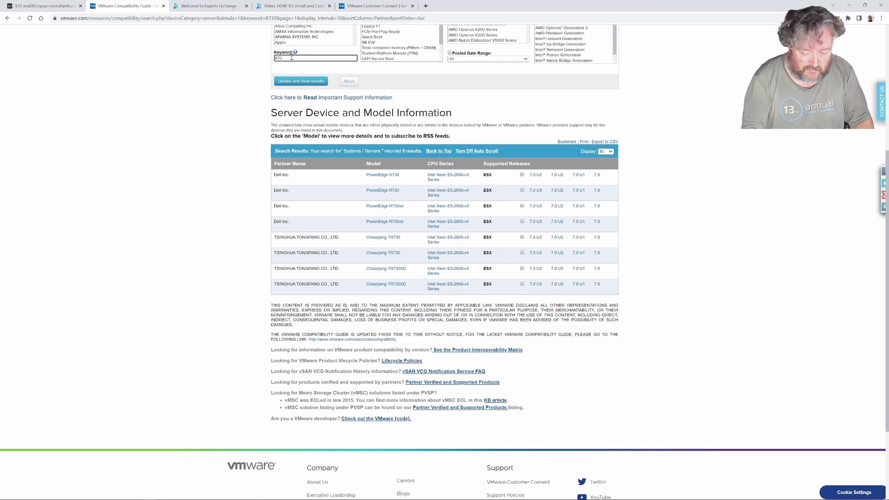
pyautogui.press('Return')
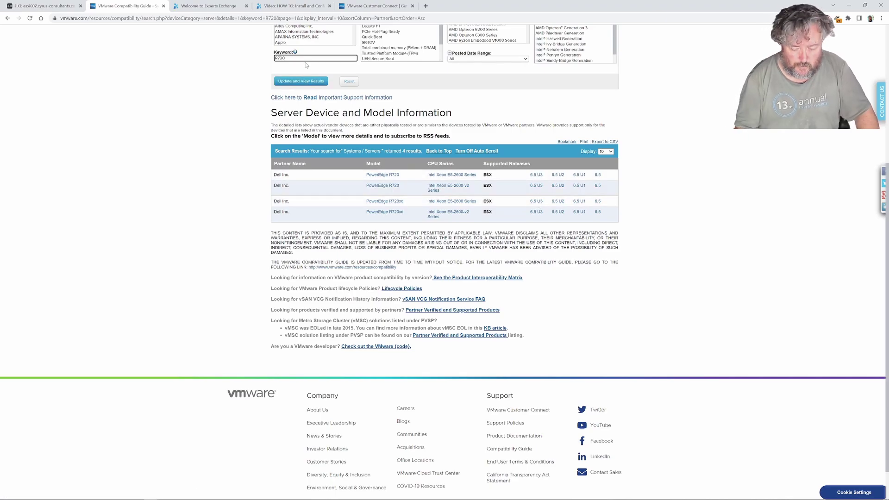
pyautogui.write('3')
pyautogui.press('Return')
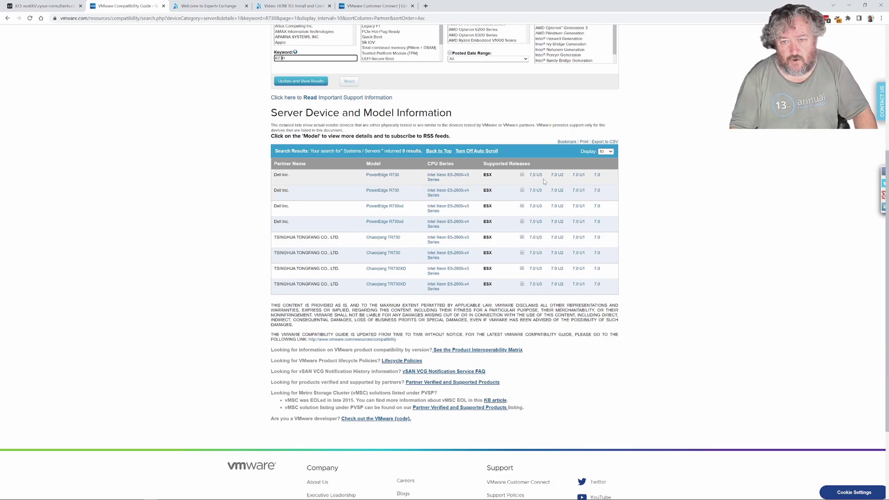
# Step: Search the compatibility guide for R734 and correct the keyword to R740
pyautogui.scroll(3, 348, 139)
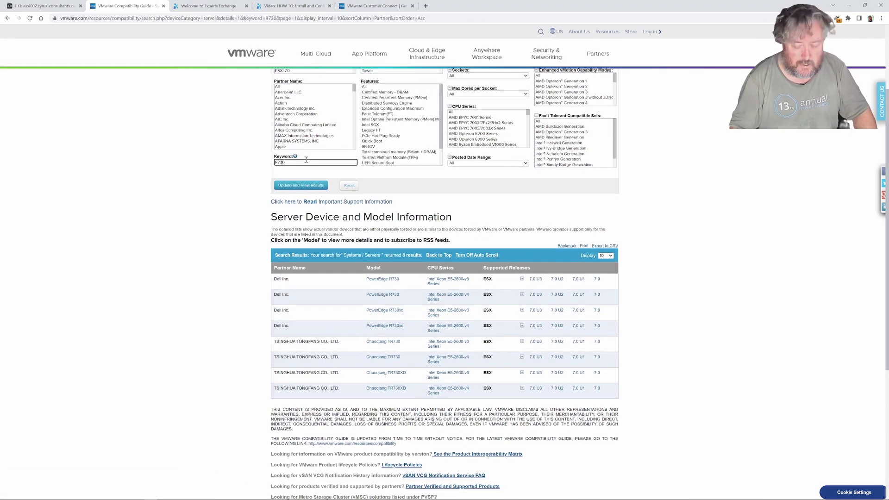
pyautogui.write('4')
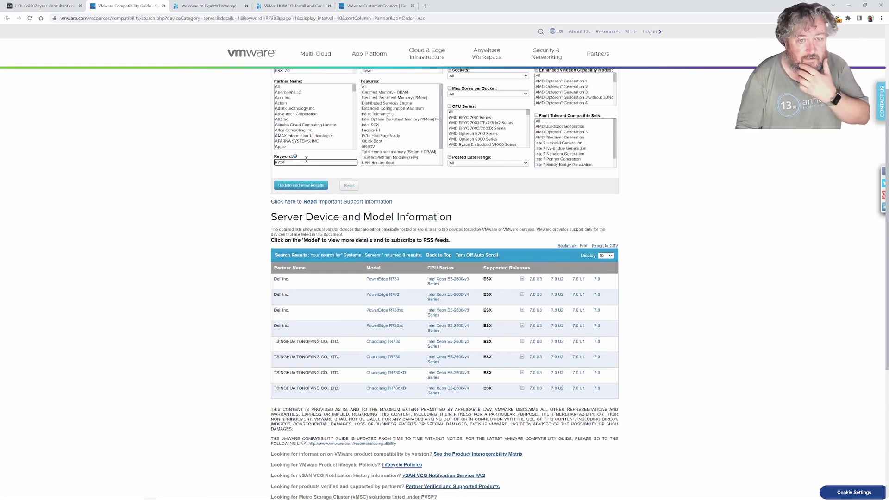
pyautogui.press('Return')
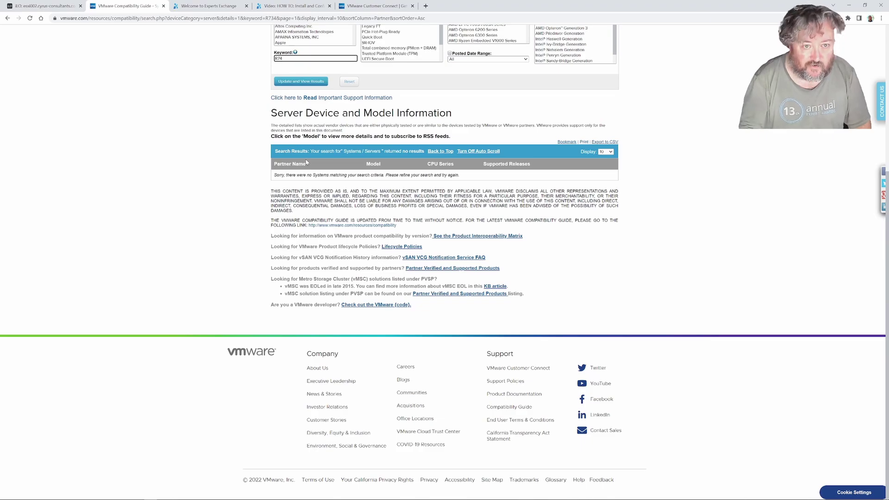
pyautogui.press('Return')
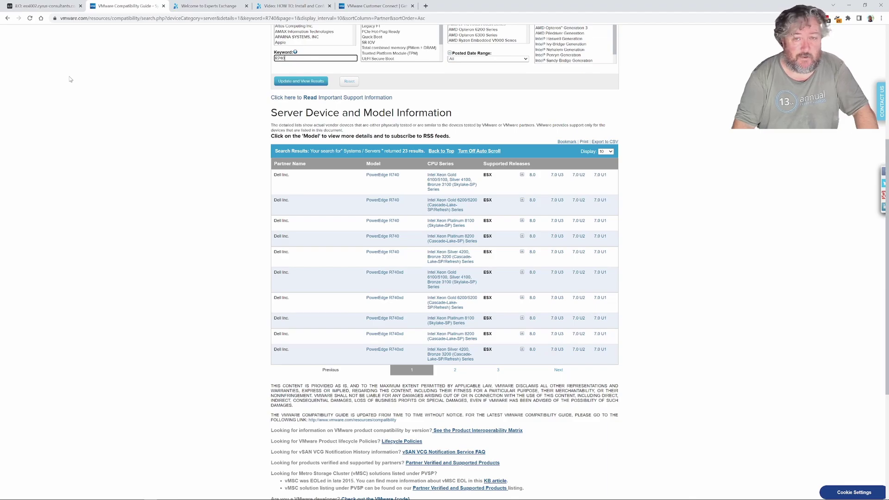
# Step: Return to the full-screen iLO remote console, continue past the ESXi 8.0.0 installer's welcome message and accept the license agreement
pyautogui.click(51, 9)
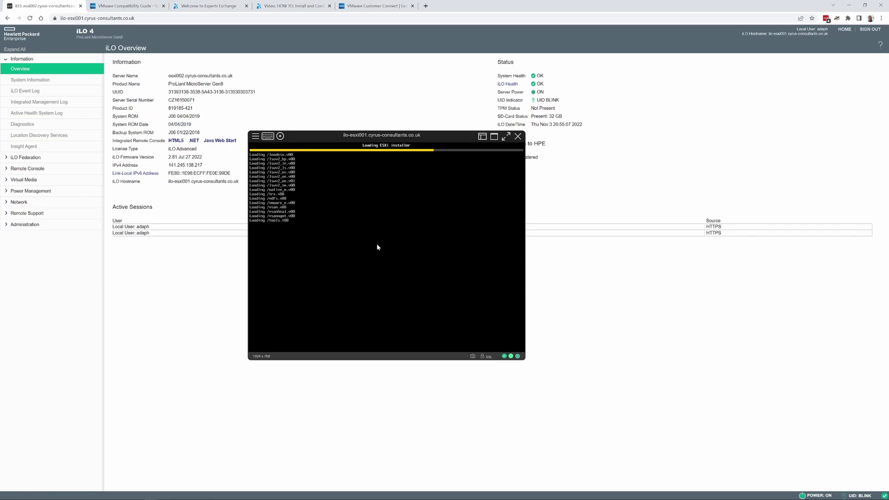
pyautogui.click(506, 136)
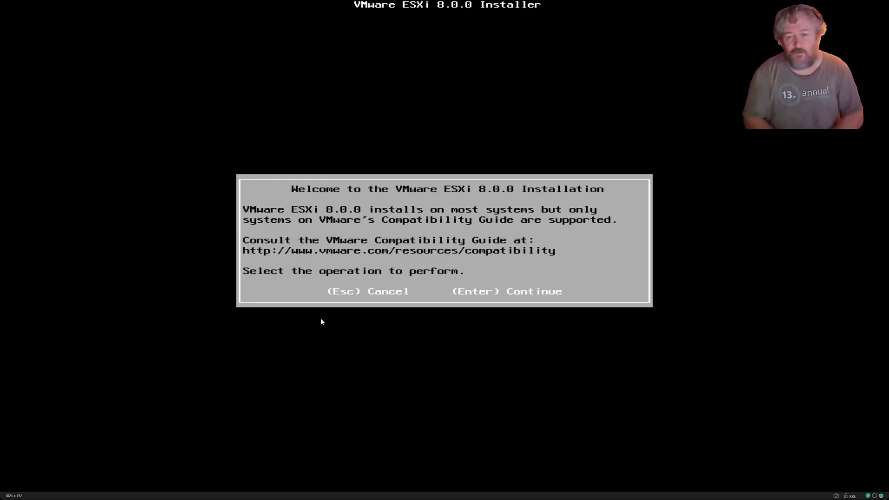
pyautogui.press('Return')
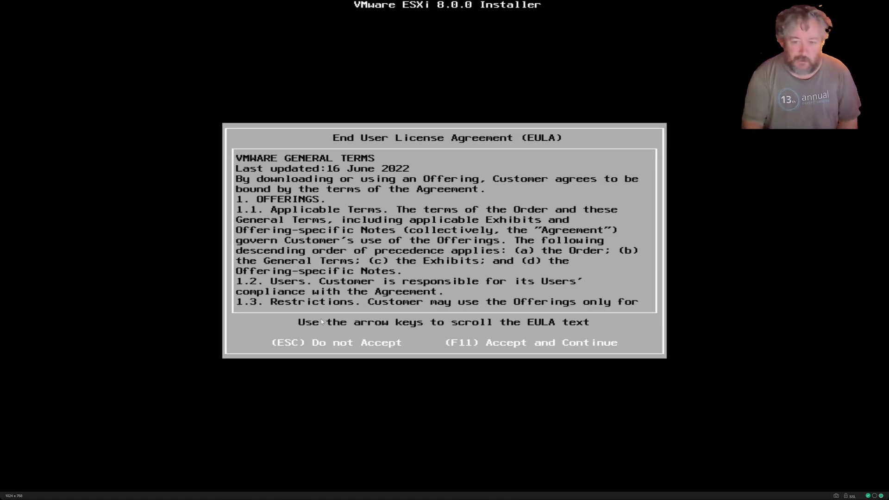
pyautogui.press('Escape')
pyautogui.press('F11')
pyautogui.click(505, 136)
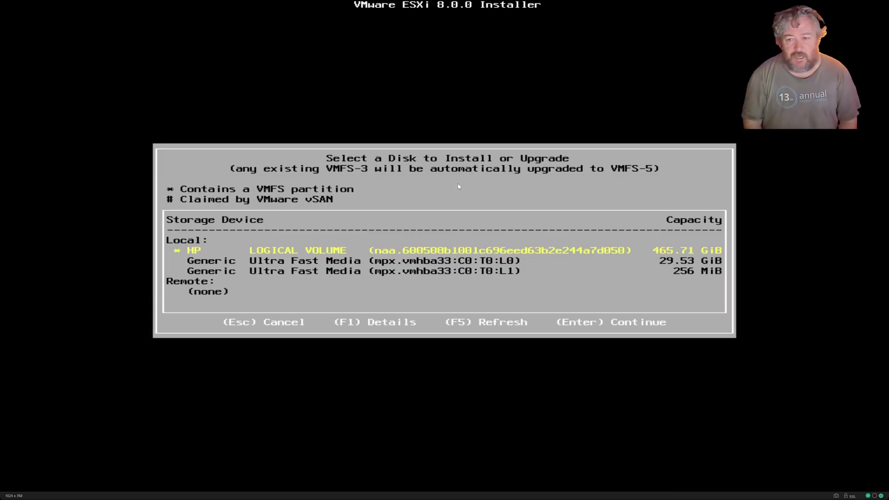
# Step: Choose the 29.53 GiB Generic Ultra Fast Media device as the target disk and confirm the Upgrade option for its existing ESXi installation
pyautogui.press('Down')
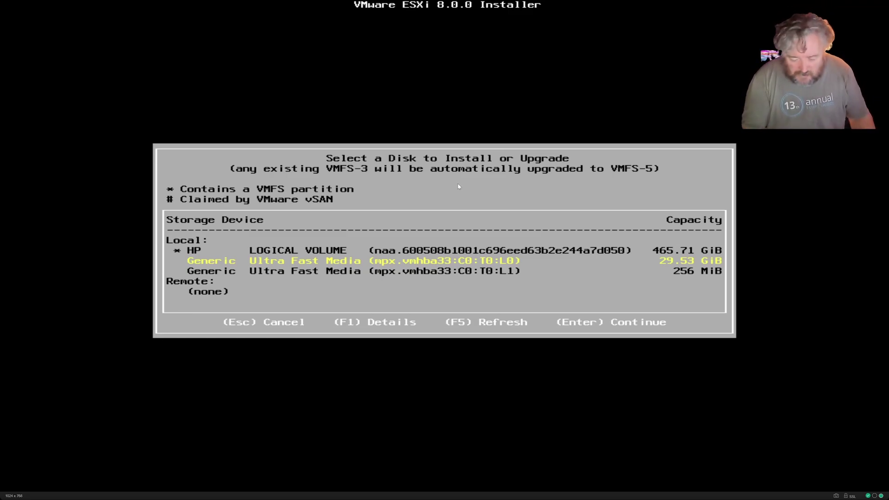
pyautogui.press('Return')
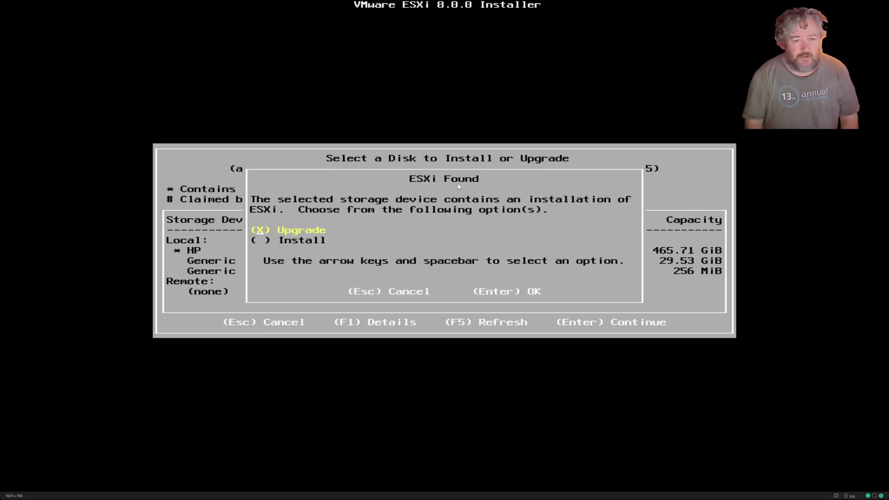
pyautogui.press('Return')
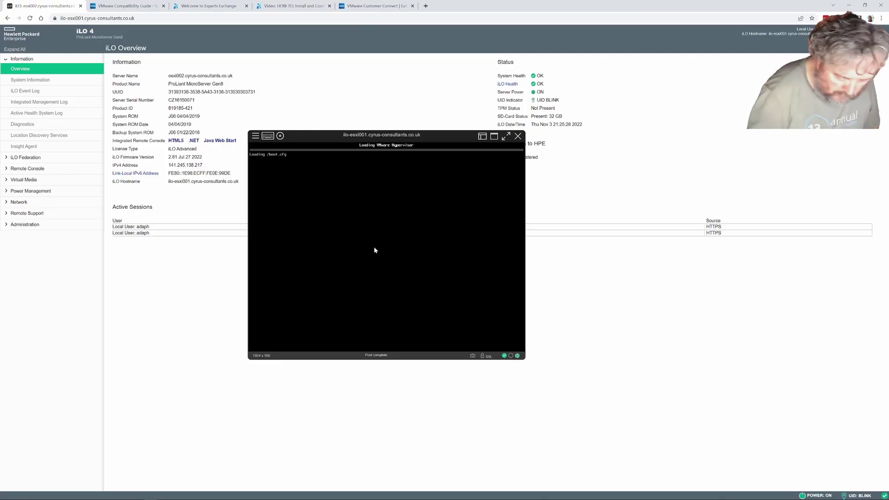
# Step: Edit the boot options while the hypervisor loads, append AllowLegacyCPU=true after the bootUUID value and boot the host
pyautogui.hotkey('shift', 'o')
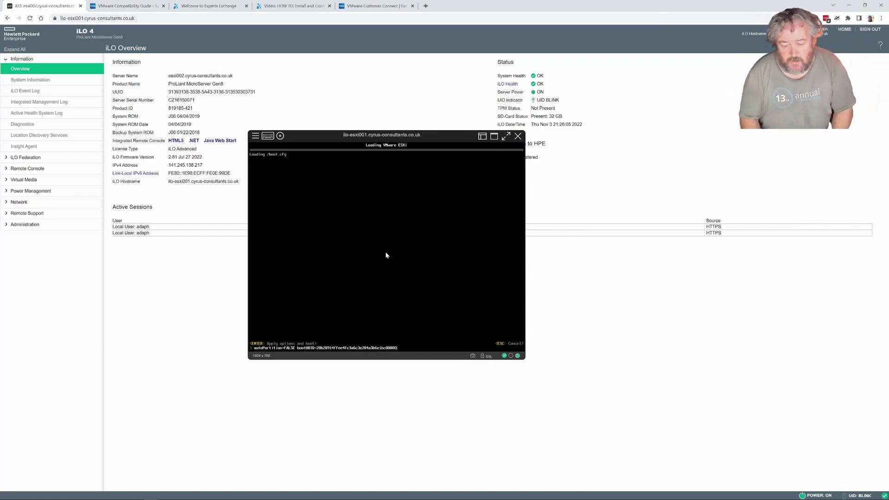
pyautogui.press('BackSpace')
pyautogui.press('BackSpace')
pyautogui.press('BackSpace')
pyautogui.press('BackSpace')
pyautogui.press('BackSpace')
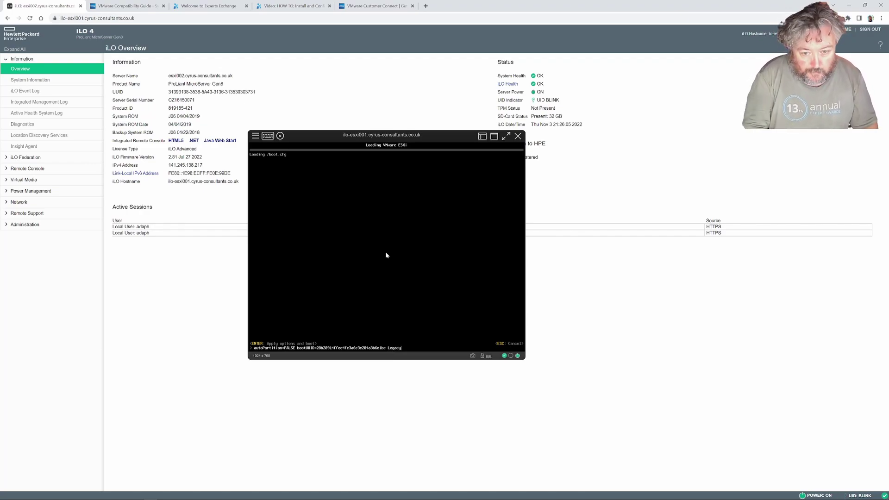
pyautogui.write('CPU=true')
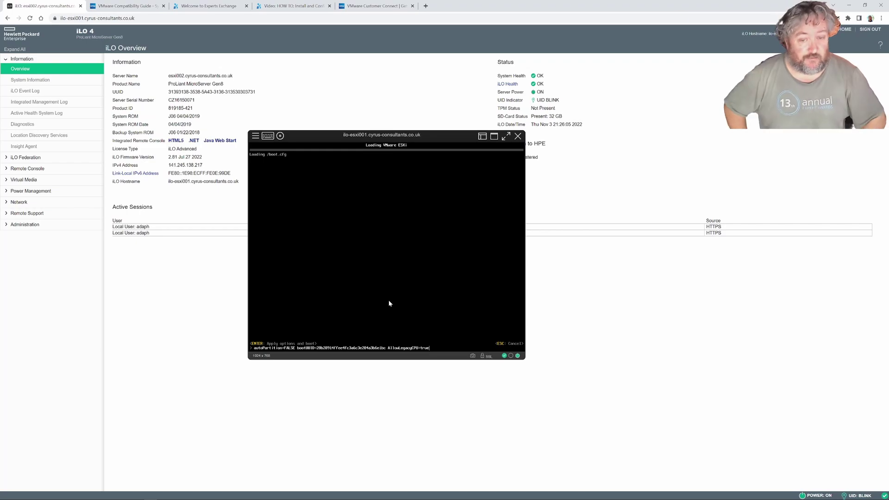
pyautogui.press('Return')
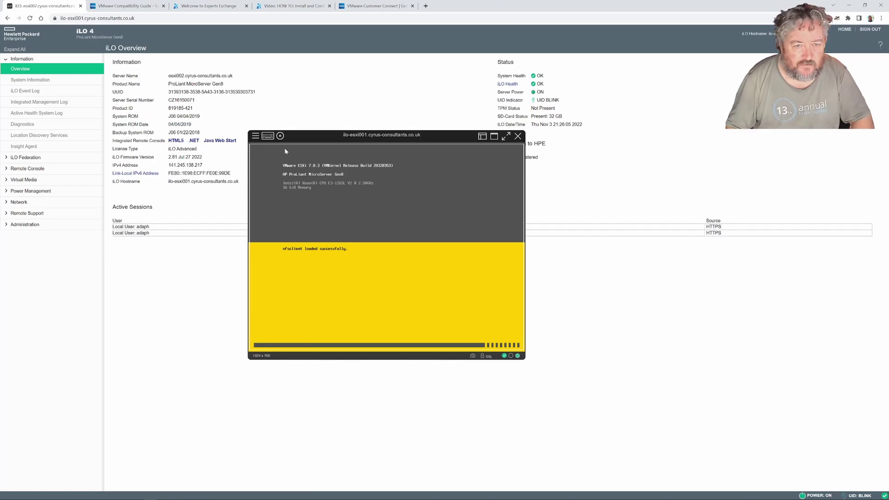
# Step: Attach a local ISO file to the server as virtual CD/DVD media in the remote console
pyautogui.click(280, 136)
pyautogui.moveTo(300, 167)
pyautogui.click(368, 182)
pyautogui.click(157, 65)
pyautogui.click(278, 175)
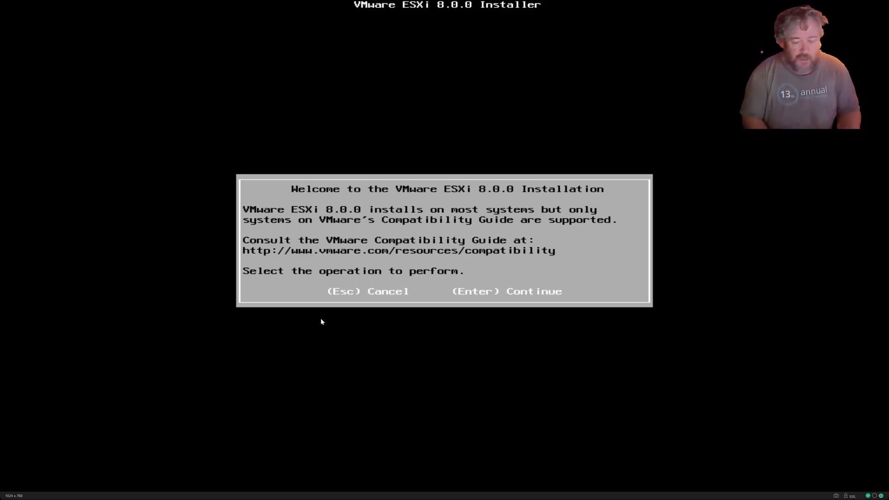
# Step: Continue past the ESXi 8.0.0 installer's welcome message, accept the license agreement and restore the full-screen remote console
pyautogui.press('Return')
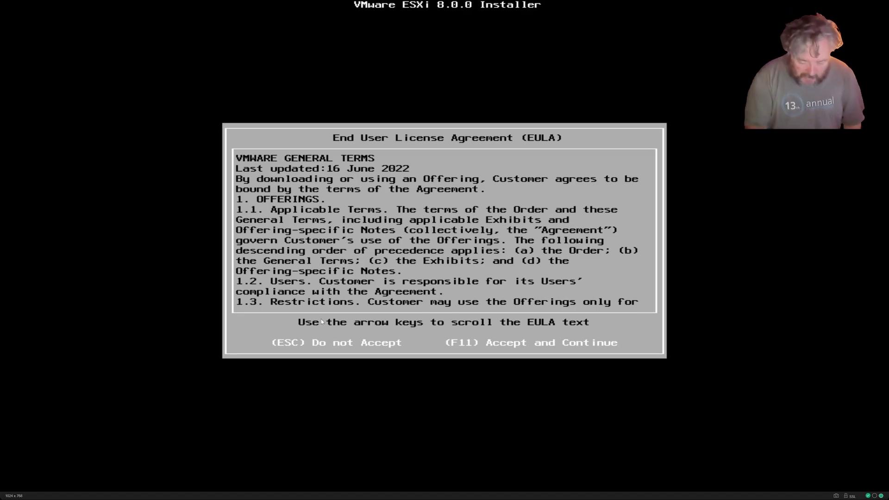
pyautogui.press('Escape')
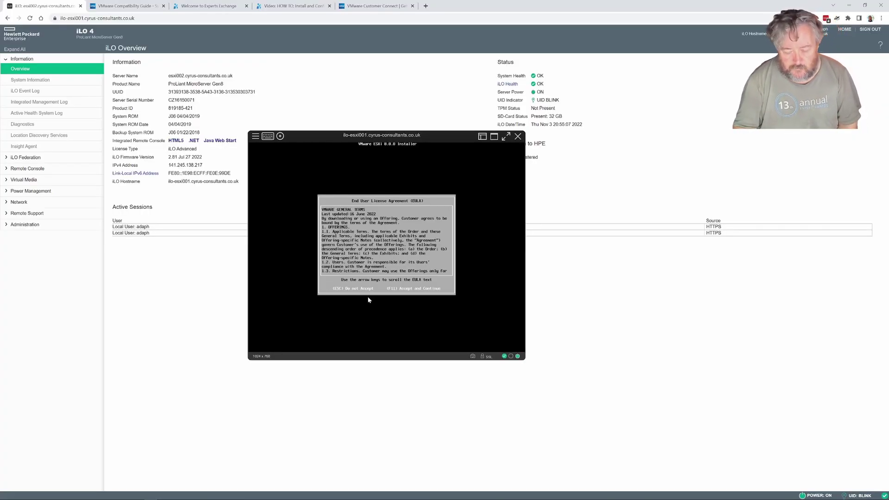
pyautogui.press('F11')
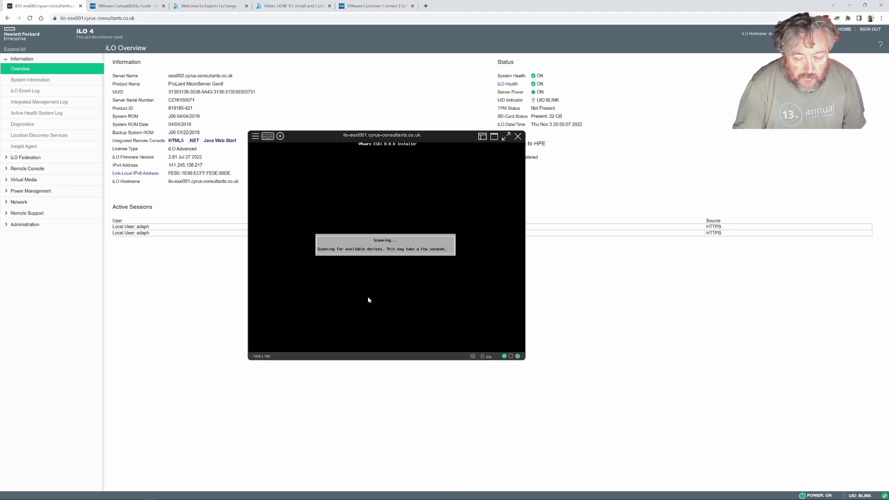
pyautogui.click(506, 136)
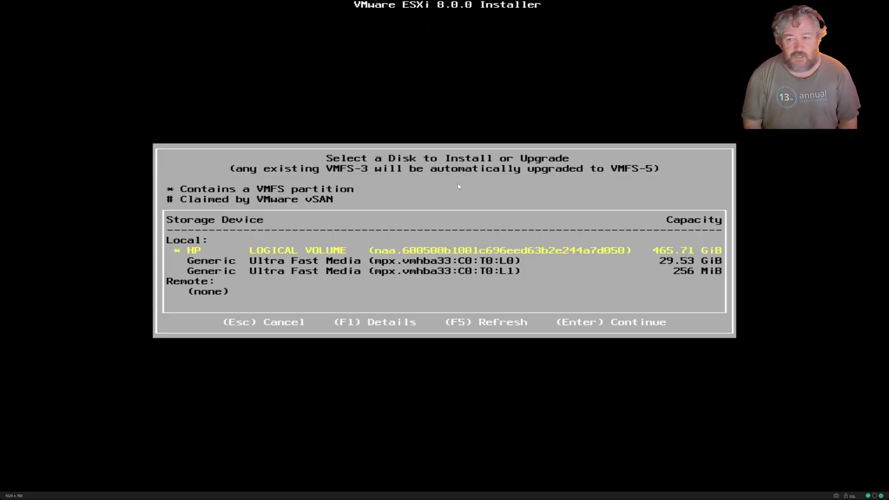
# Step: Try to upgrade the existing ESXi installation on the 29.53 GiB Generic Ultra Fast Media device, and leave the system scan's error page
pyautogui.press('Down')
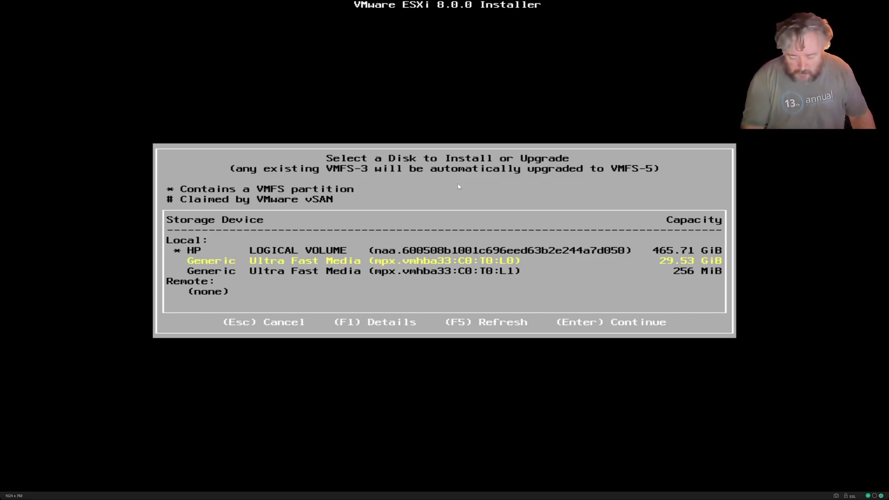
pyautogui.press('Return')
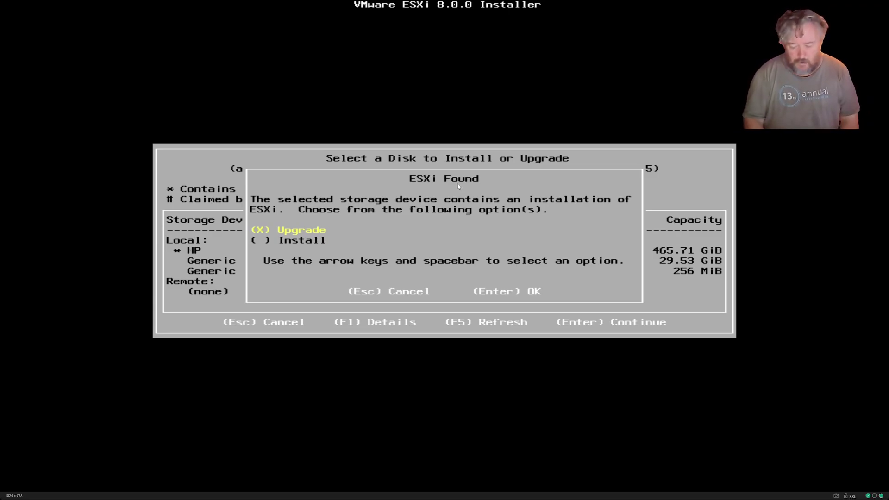
pyautogui.press('Down')
pyautogui.press('Up')
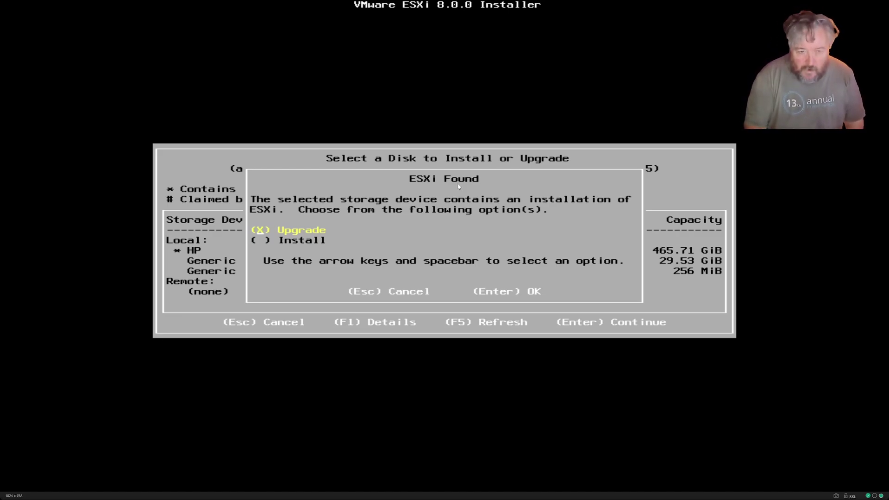
pyautogui.press('Return')
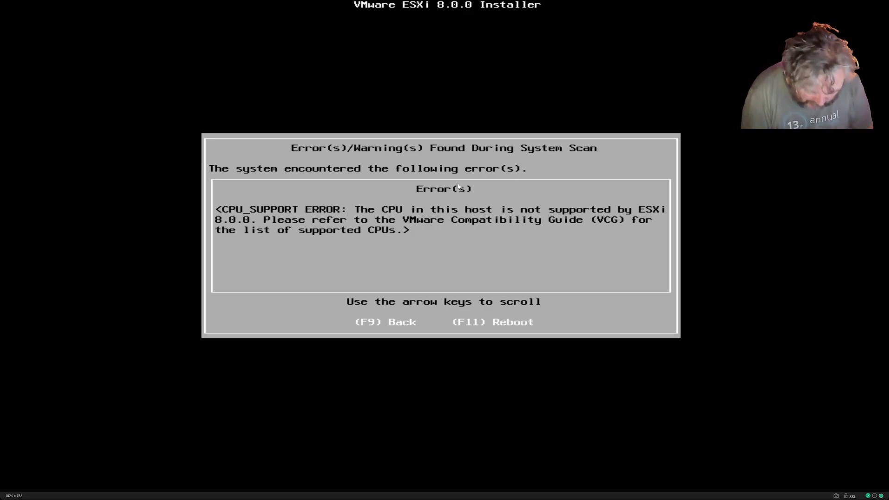
pyautogui.press('F9')
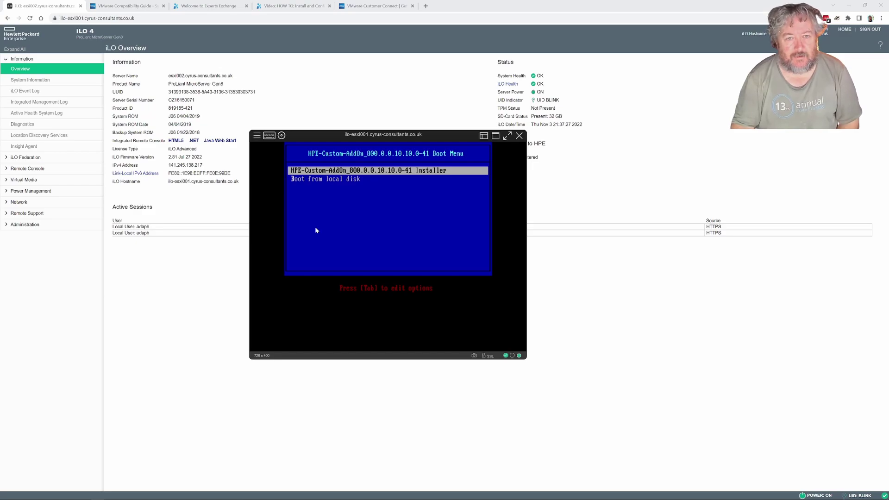
# Step: Start the HPE-Custom-AddOn_800.0.0.10.10.0-41 installer and boot it with AllowLegacyCPU=true appended after runweasel cdromBoot
pyautogui.press('Down')
pyautogui.press('Up')
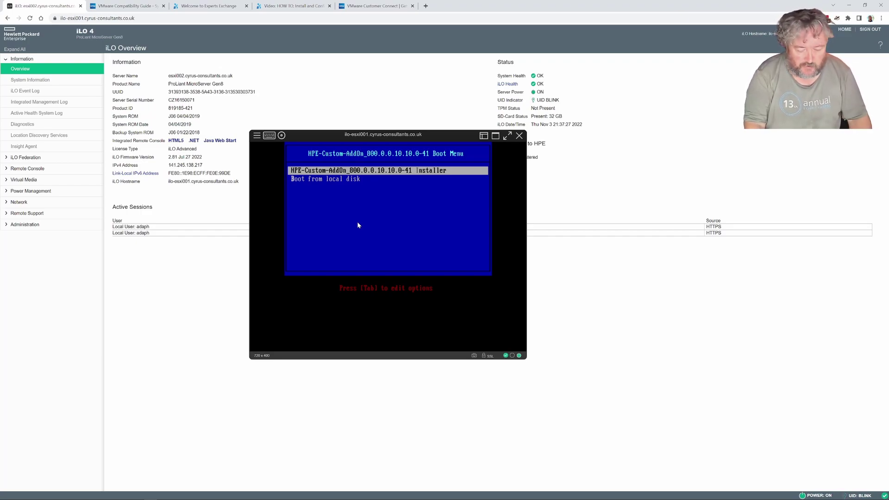
pyautogui.press('Return')
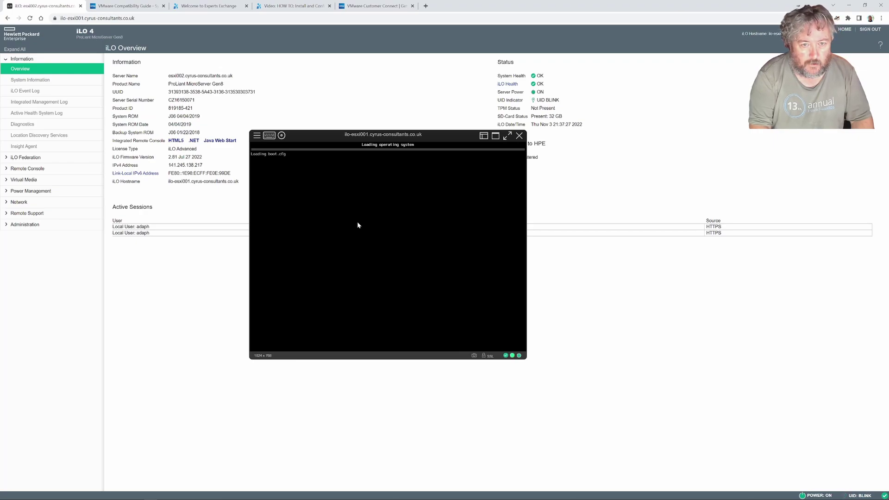
pyautogui.hotkey('shift', 'o')
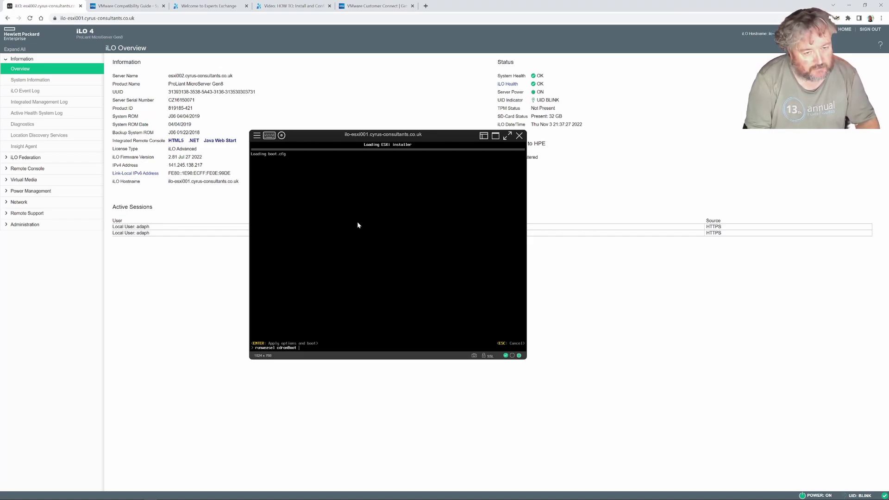
pyautogui.write('Al')
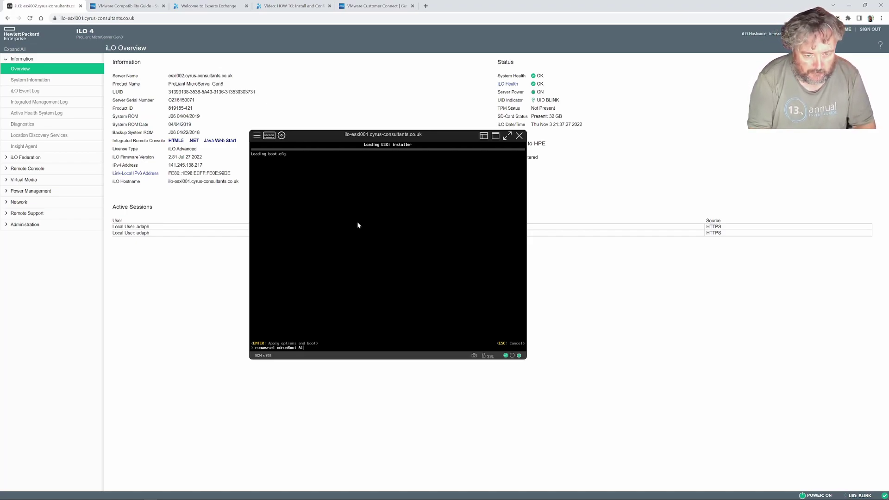
pyautogui.write('low')
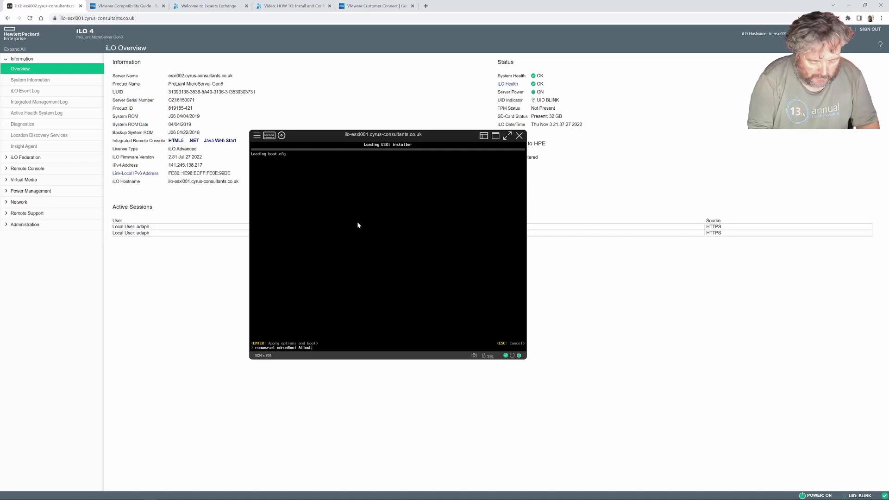
pyautogui.write('LegacyCPU')
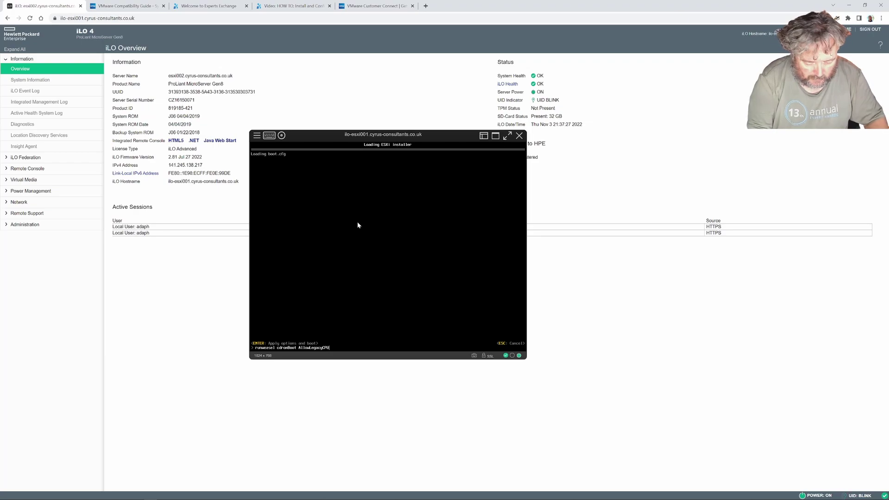
pyautogui.write('=true')
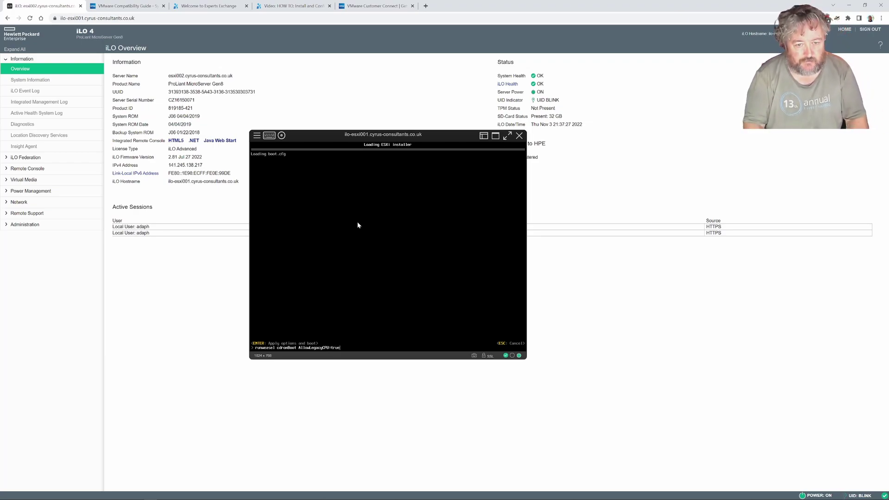
pyautogui.press('Return')
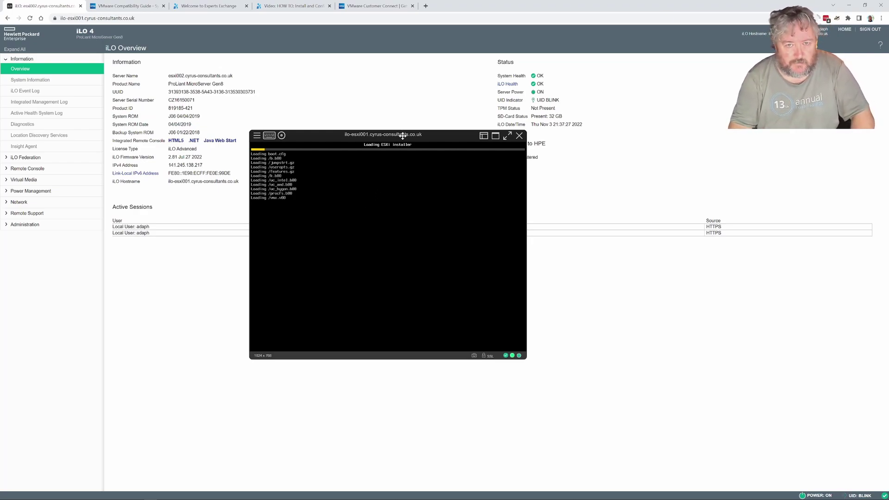
# Step: Show the remote console full screen, continue past the installer's welcome message and accept the end user license agreement
pyautogui.moveTo(402, 136); pyautogui.dragTo(362, 144)
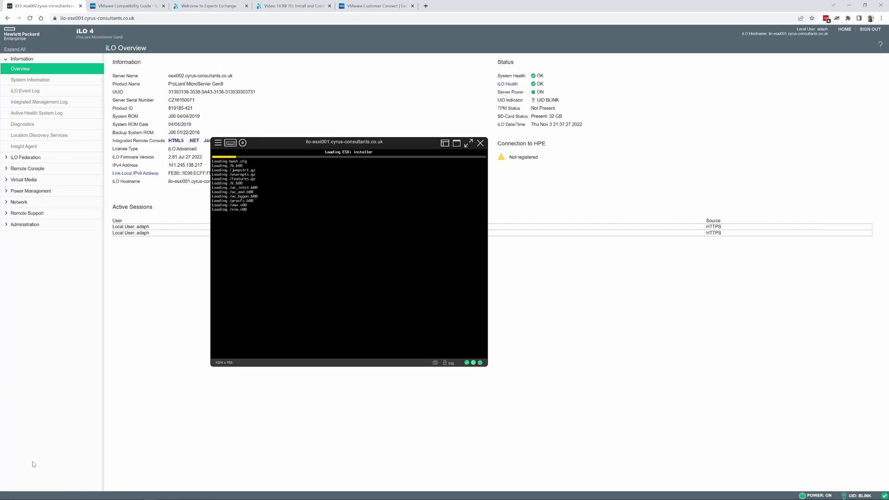
pyautogui.click(469, 145)
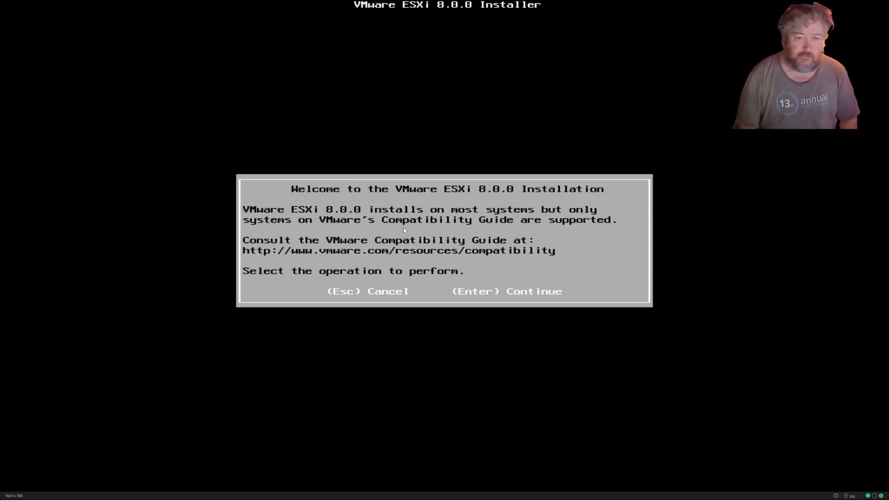
pyautogui.press('Return')
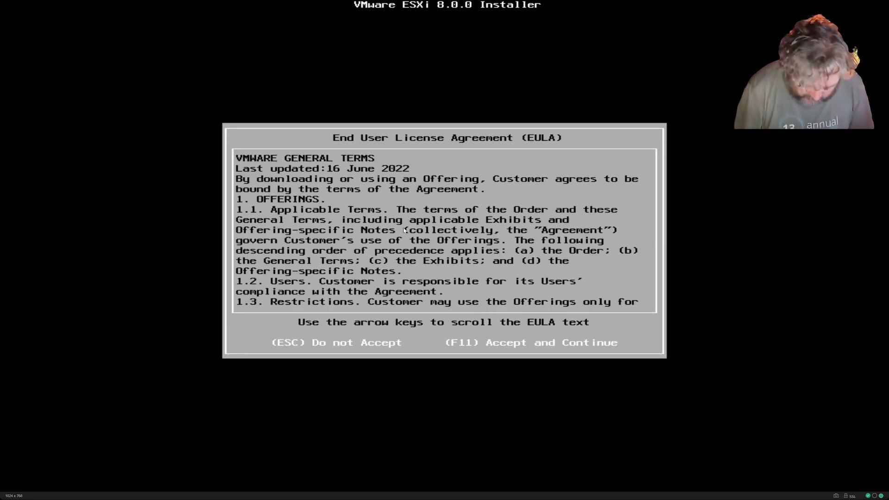
pyautogui.press('Escape')
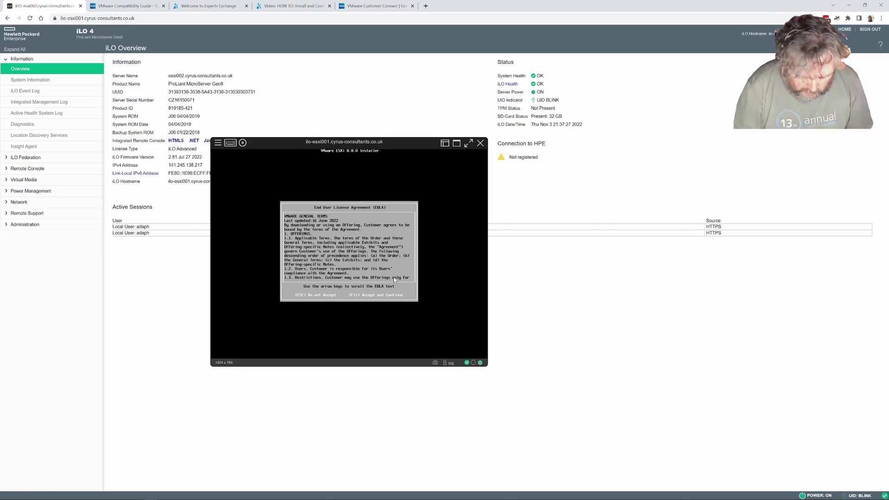
pyautogui.press('F11')
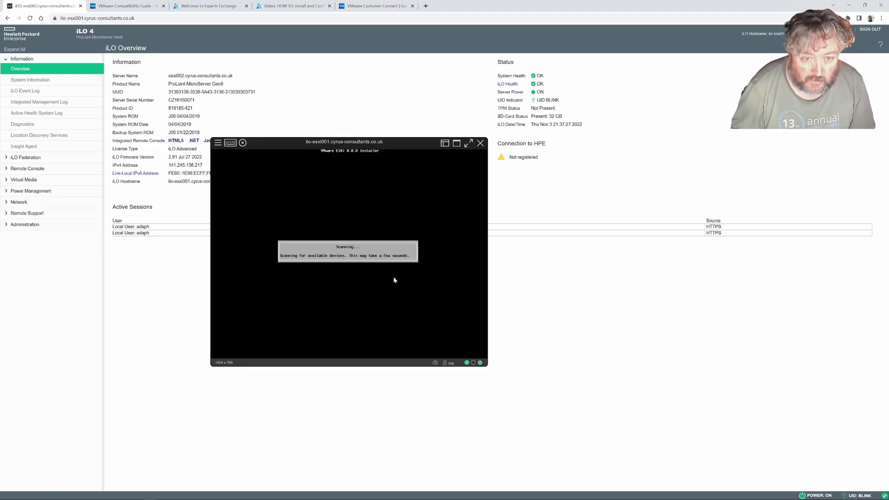
pyautogui.click(469, 143)
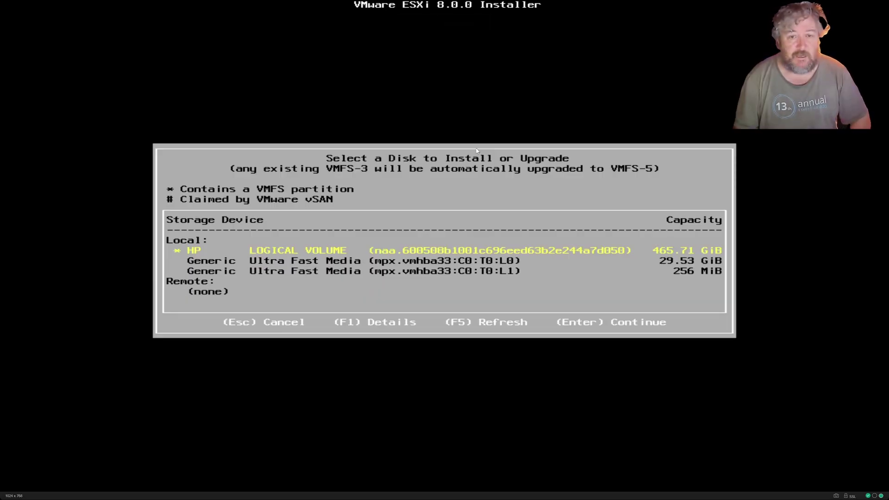
# Step: Select the 29.53 GiB Generic Ultra Fast Media device, keep the Upgrade option and continue past the CPU support warning
pyautogui.press('Down')
pyautogui.press('Return')
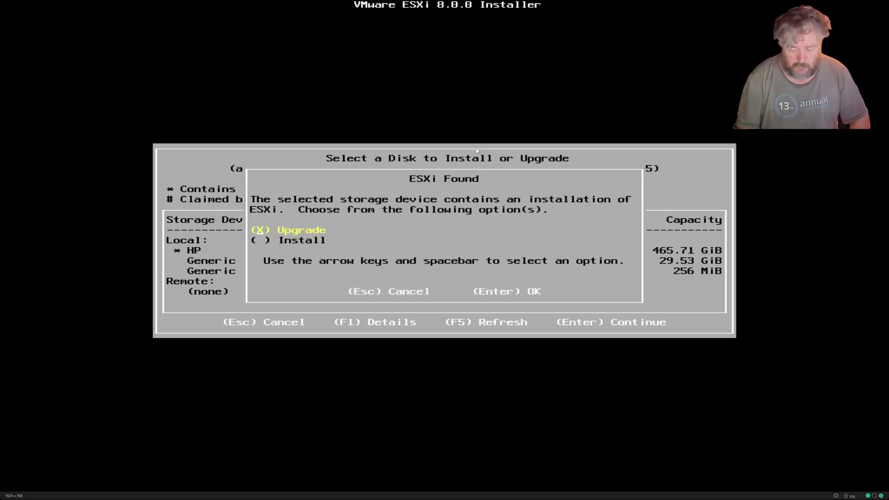
pyautogui.press('Return')
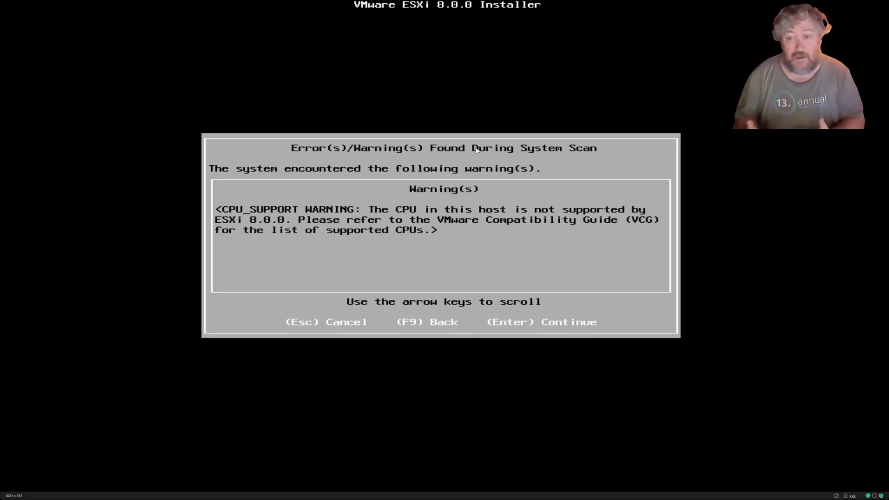
pyautogui.press('Return')
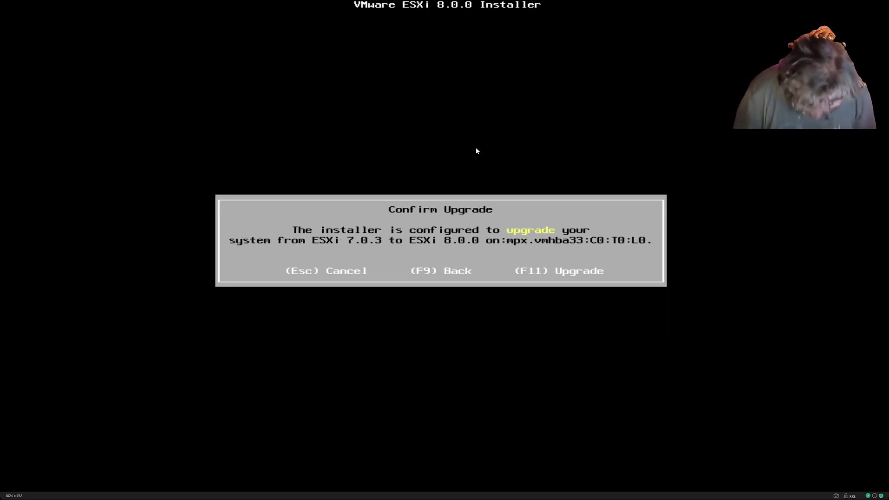
# Step: Confirm the upgrade from ESXi 7.0.3 to ESXi 8.0.0 and return the remote console to full screen
pyautogui.press('Escape')
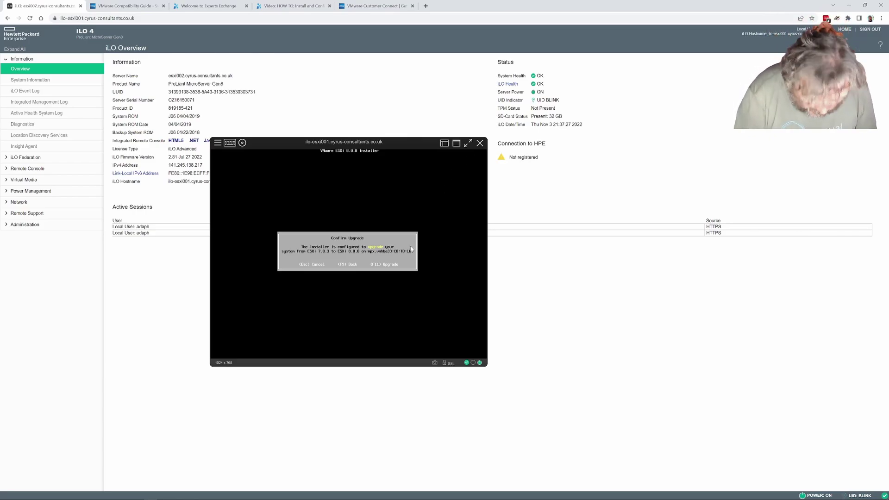
pyautogui.press('F11')
pyautogui.click(467, 144)
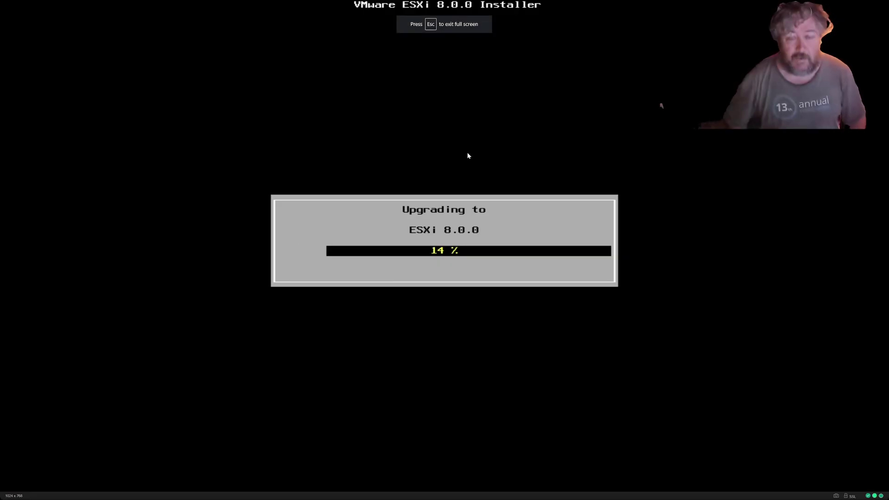
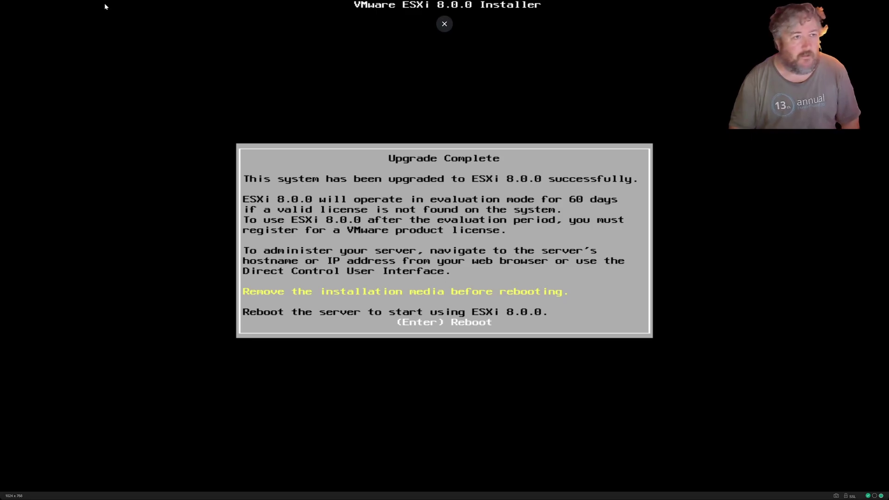
# Step: Leave the full-screen console and reopen the HTML5 integrated remote console from the iLO Overview page
pyautogui.moveTo(88, 16)
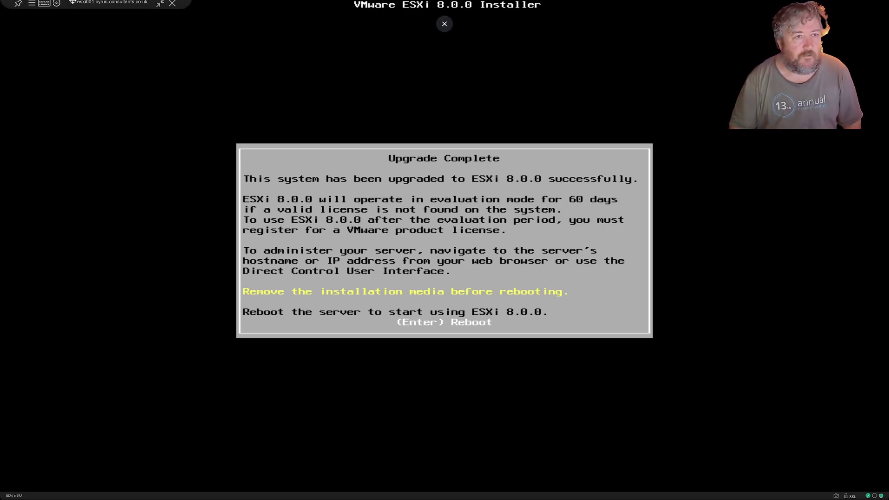
pyautogui.click(59, 6)
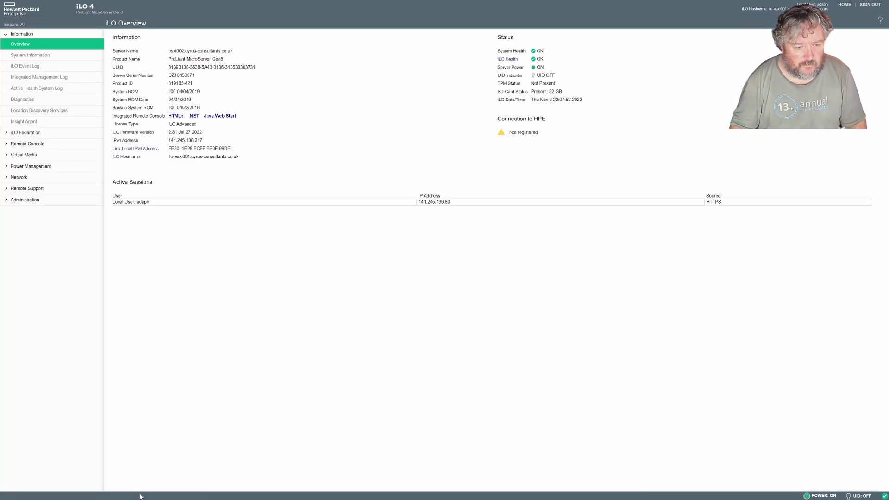
pyautogui.click(177, 116)
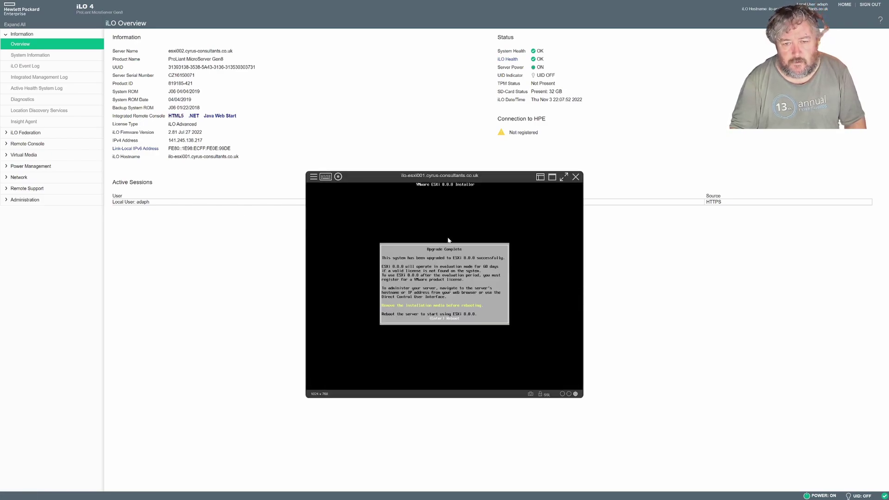
# Step: Choose a local ISO file as the server's virtual CD/DVD media in the reopened remote console
pyautogui.click(338, 176)
pyautogui.moveTo(360, 210)
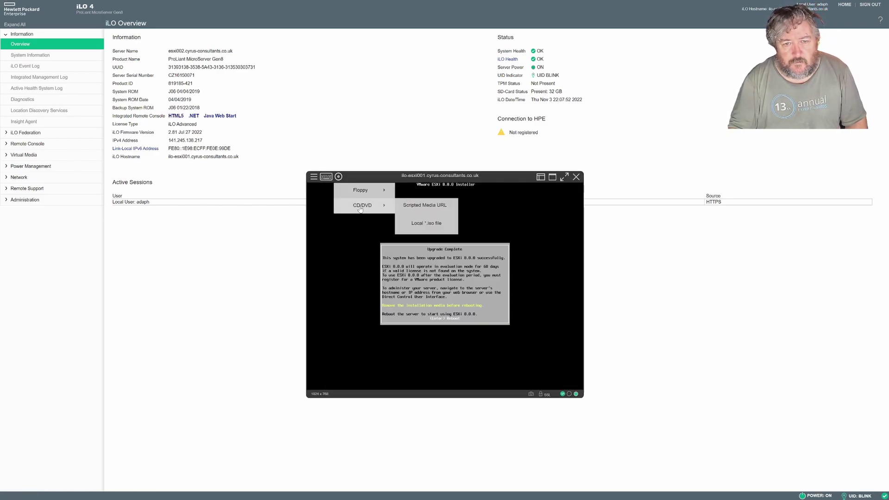
pyautogui.click(420, 223)
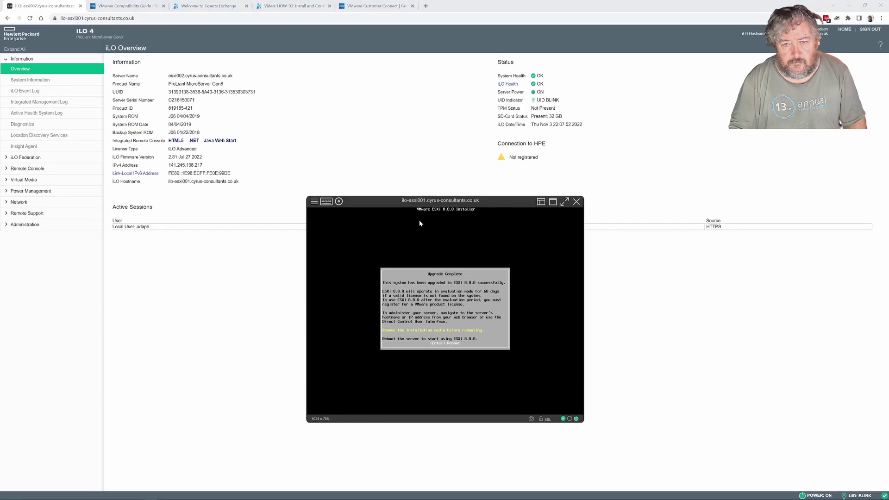
pyautogui.click(307, 175)
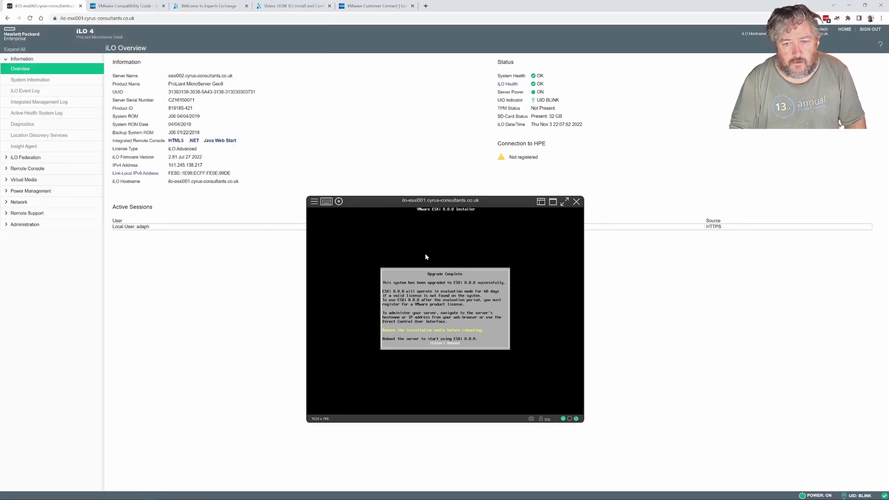
# Step: Reboot the upgraded server from the ESXi 8.0.0 installer and switch the remote console to full screen
pyautogui.moveTo(433, 200); pyautogui.dragTo(380, 186)
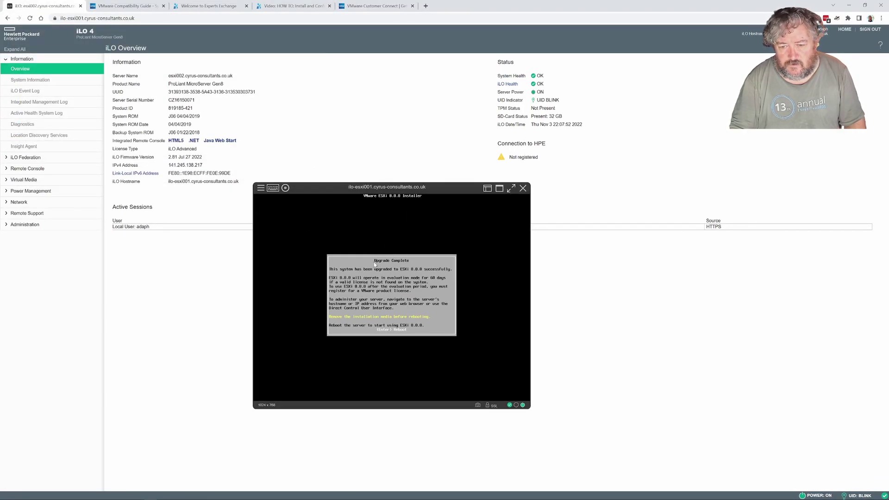
pyautogui.click(285, 188)
pyautogui.moveTo(309, 216)
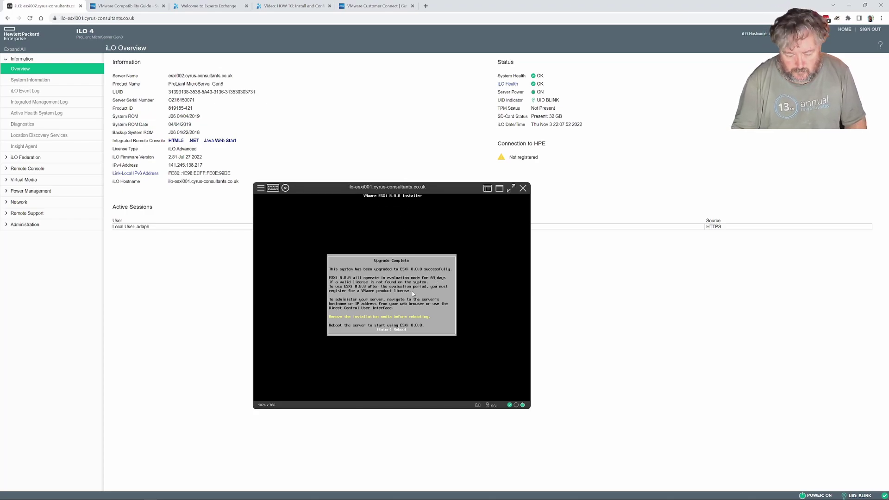
pyautogui.press('Return')
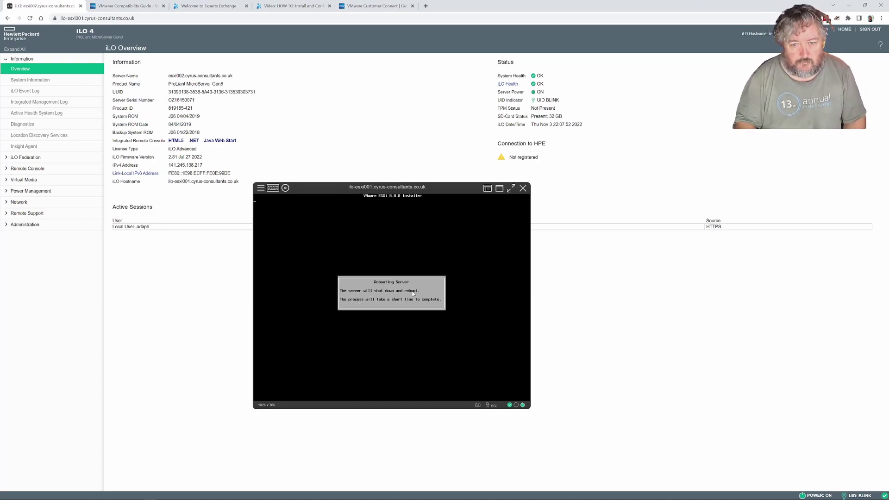
pyautogui.click(511, 188)
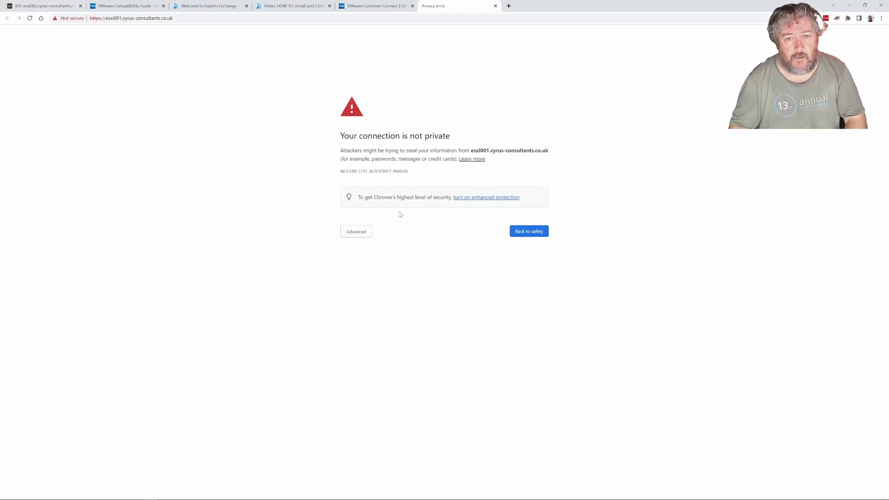
# Step: Proceed past the certificate warning for esxi001.cyrus-consultants.co.uk and log in to the ESXi Host Client as root with the account password
pyautogui.click(356, 234)
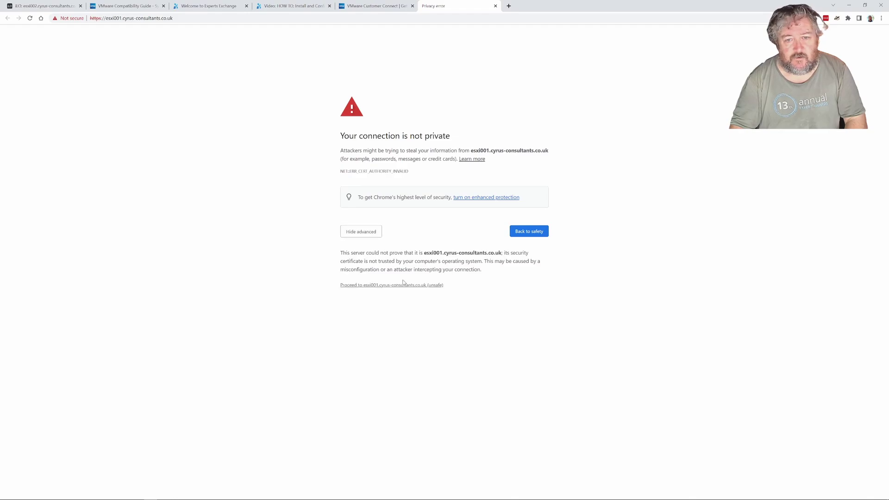
pyautogui.click(400, 286)
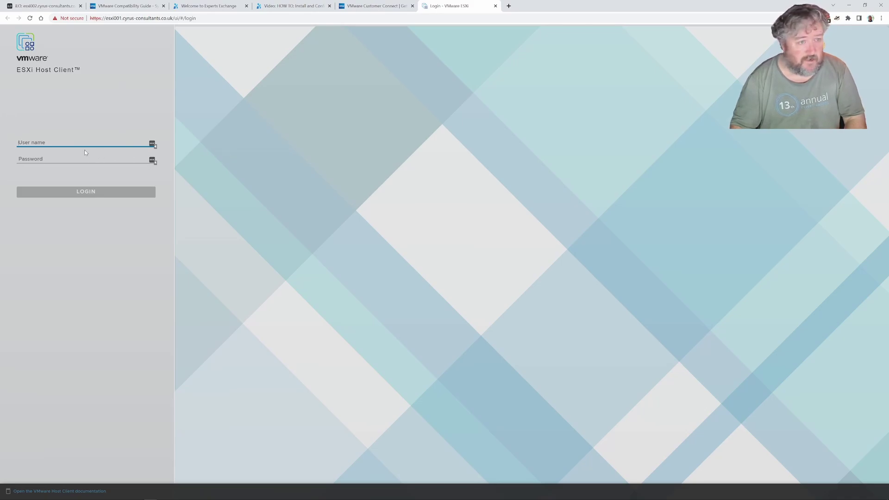
pyautogui.write('root')
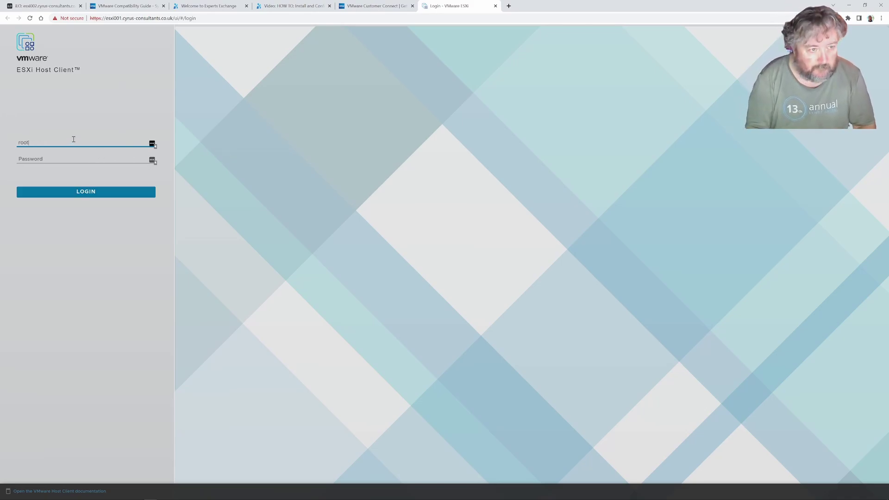
pyautogui.press('Tab')
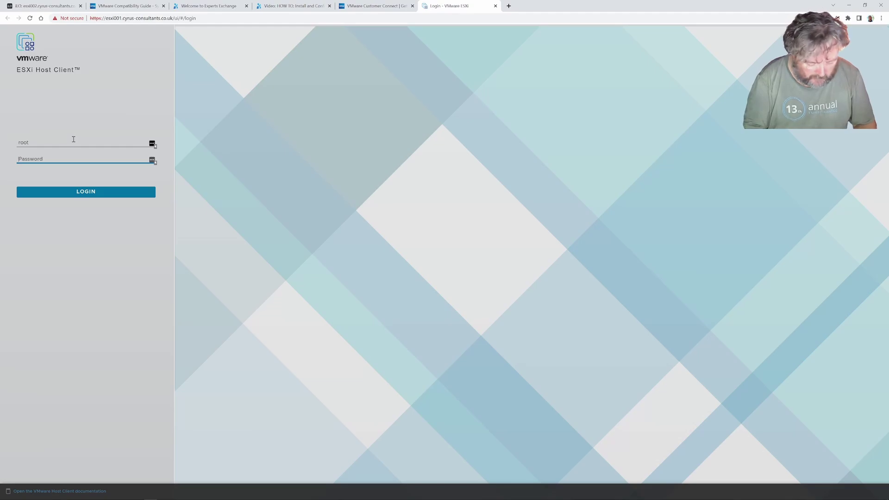
pyautogui.write('••')
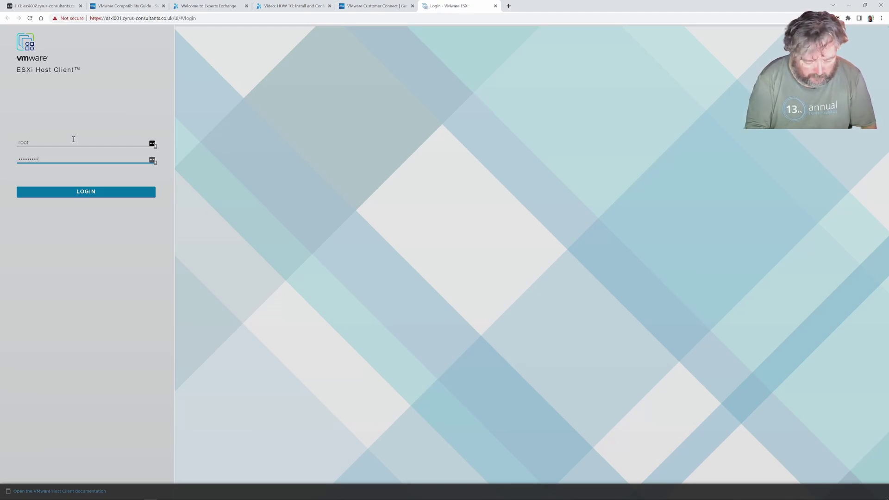
pyautogui.click(86, 192)
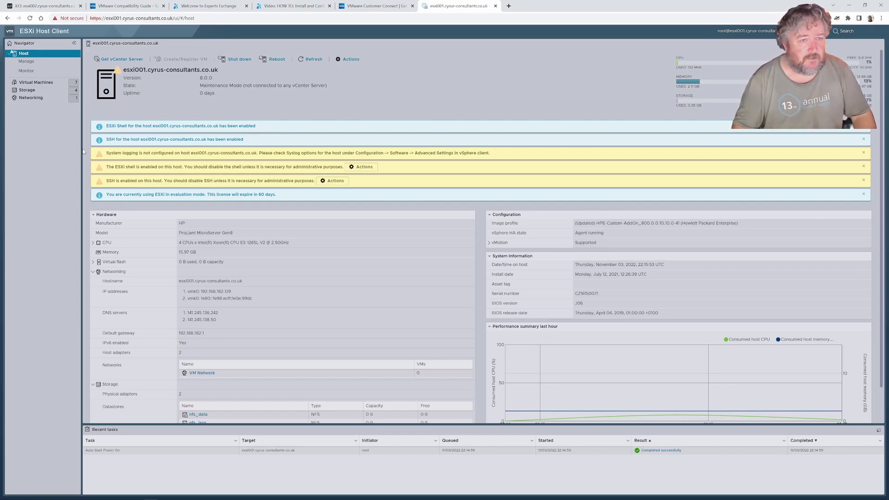
# Step: Review the upgraded host's virtual machines, datastores and port groups, and return to the host overview
pyautogui.click(35, 82)
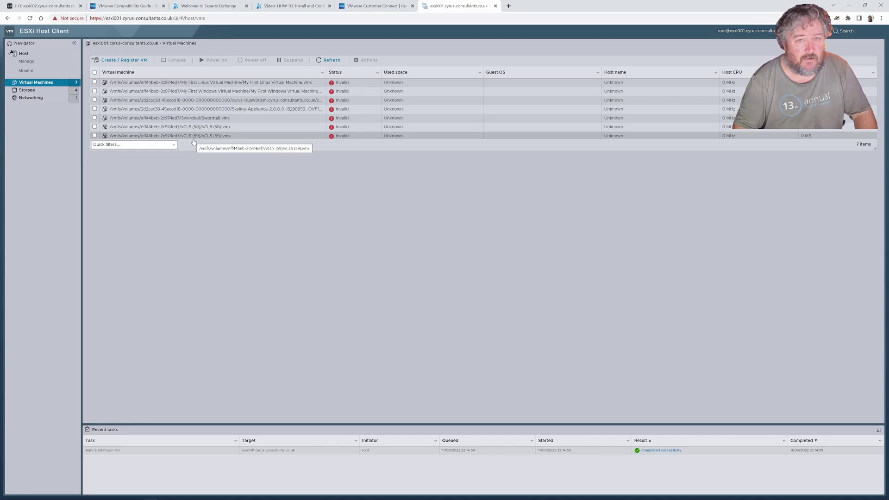
pyautogui.click(31, 93)
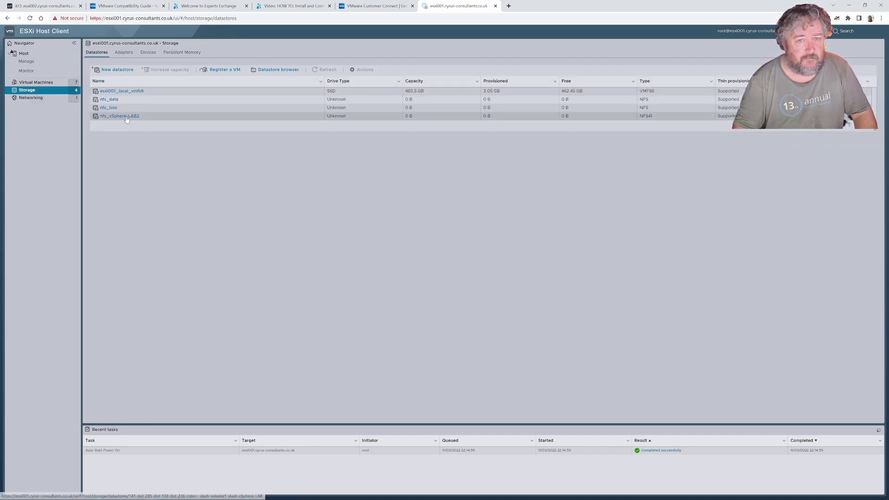
pyautogui.click(31, 98)
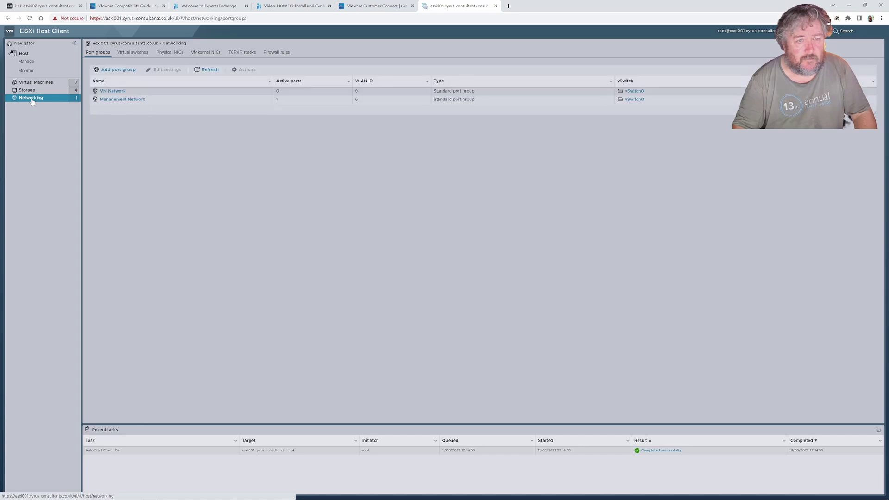
pyautogui.click(32, 54)
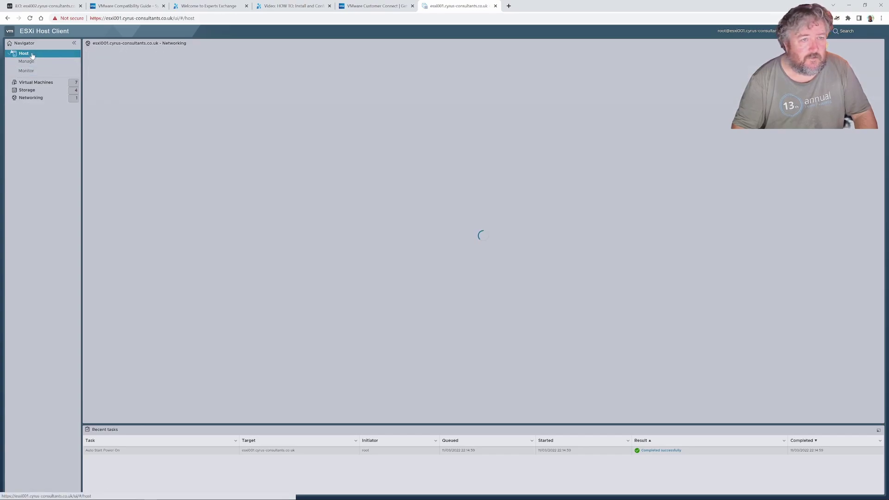